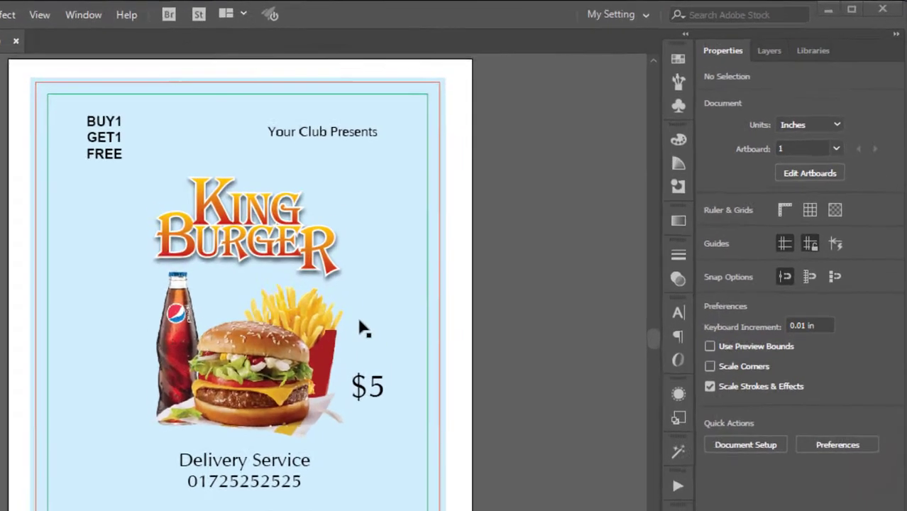
# Apply a radial gradient fill to the flyer's background rectangle.
pyautogui.click(469, 262)
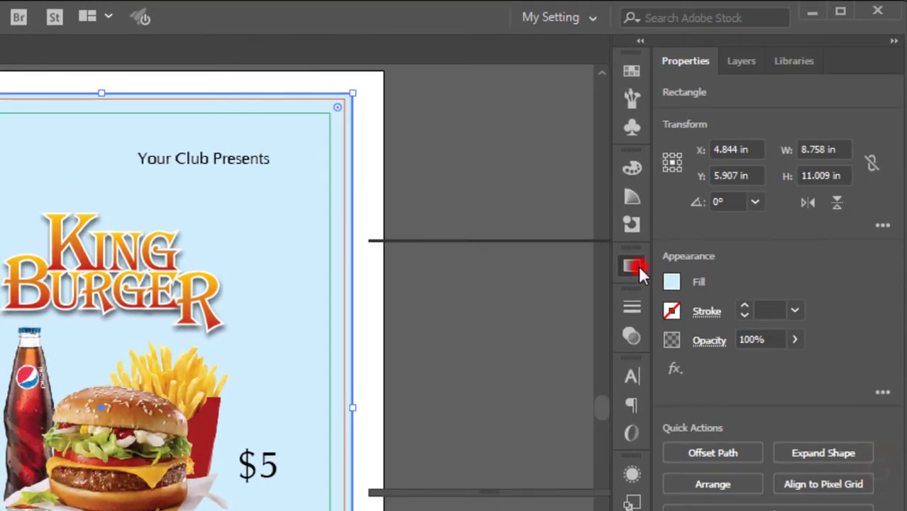
pyautogui.click(724, 175)
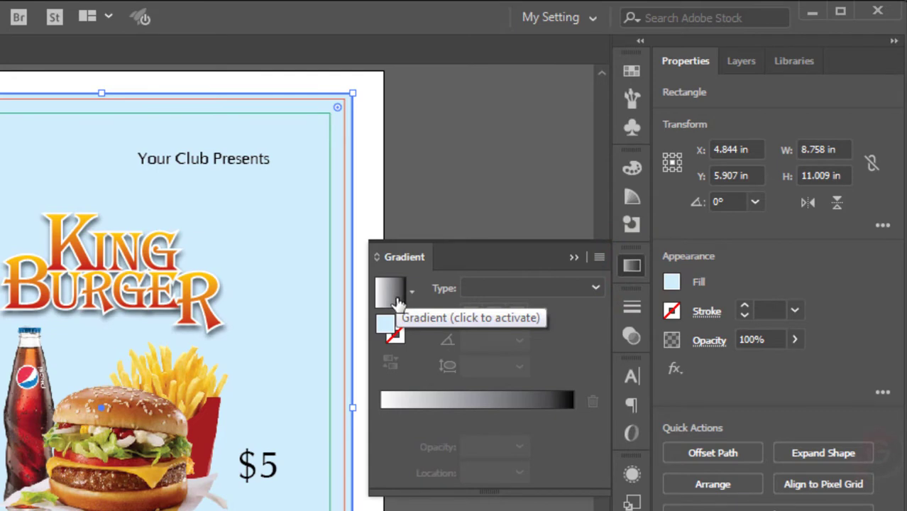
pyautogui.click(397, 304)
pyautogui.click(521, 286)
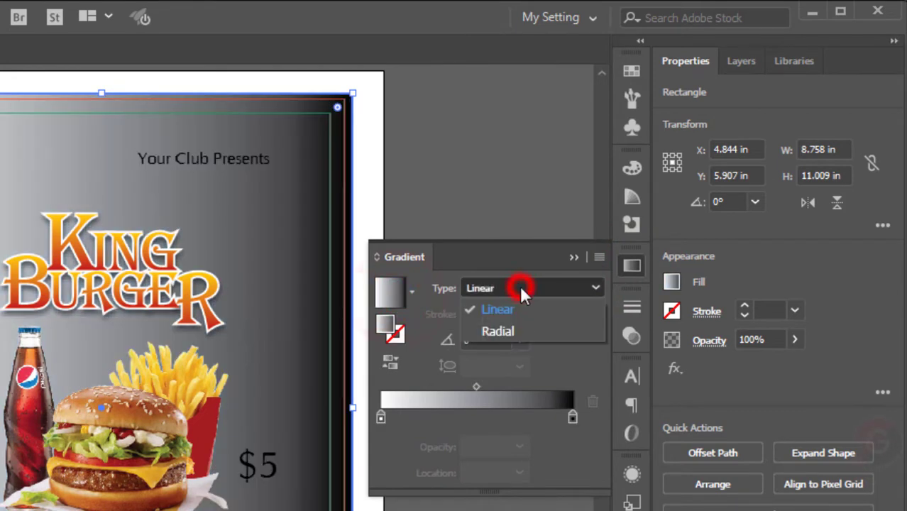
pyautogui.click(520, 332)
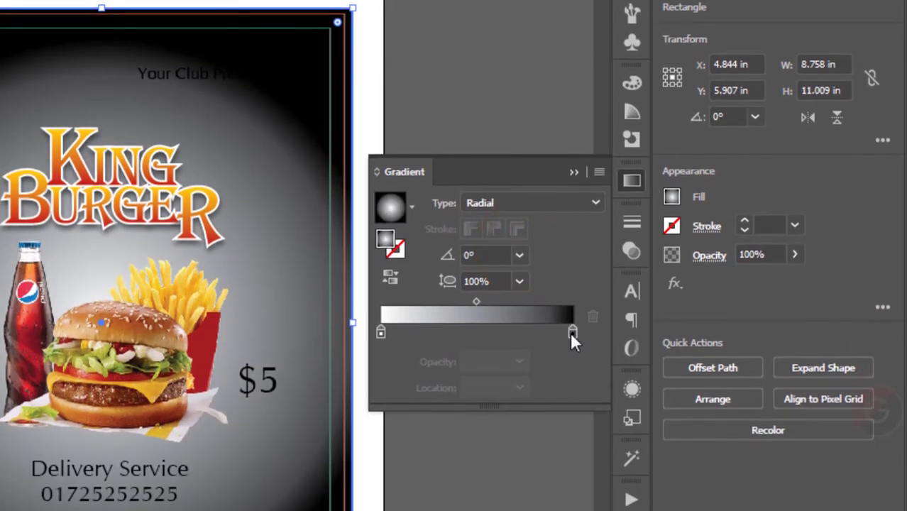
# Set the gradient's end stop to a peach CMYK colour with M 25 and no black.
pyautogui.doubleClick(572, 332)
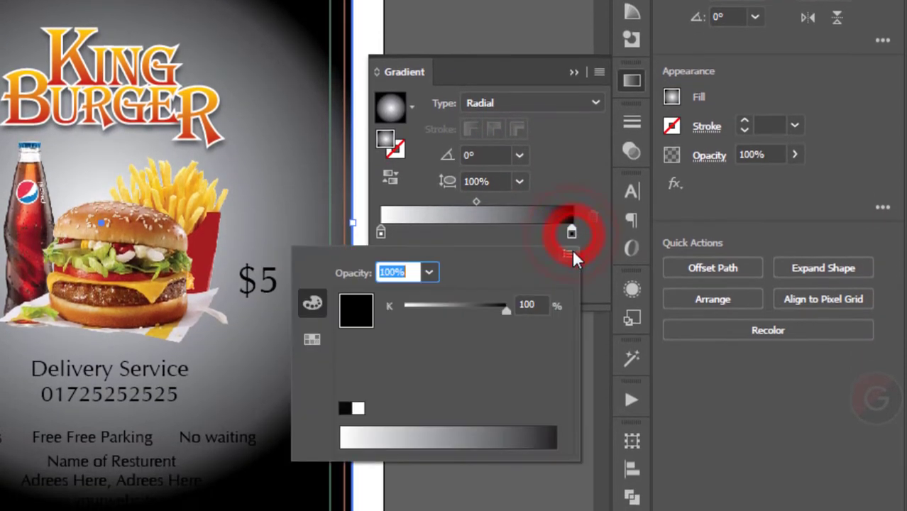
pyautogui.click(568, 253)
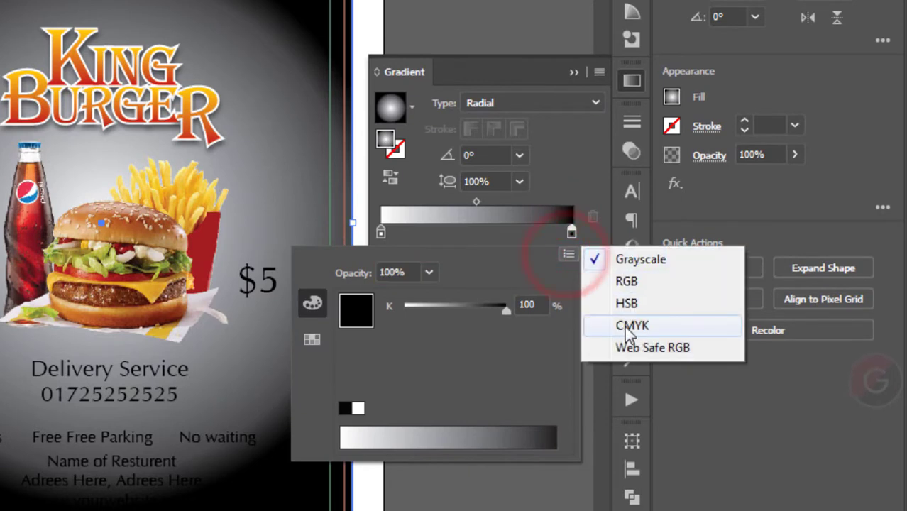
pyautogui.click(626, 329)
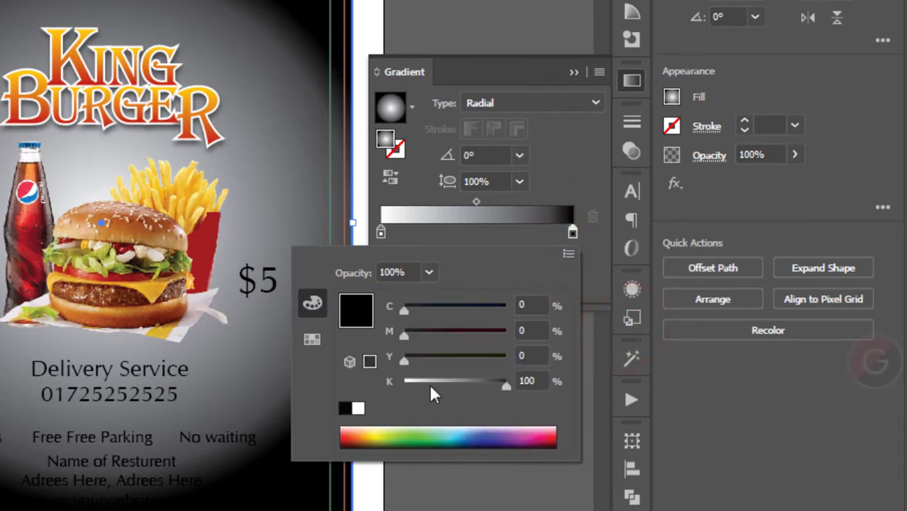
pyautogui.moveTo(429, 384); pyautogui.dragTo(387, 381)
pyautogui.click(531, 330)
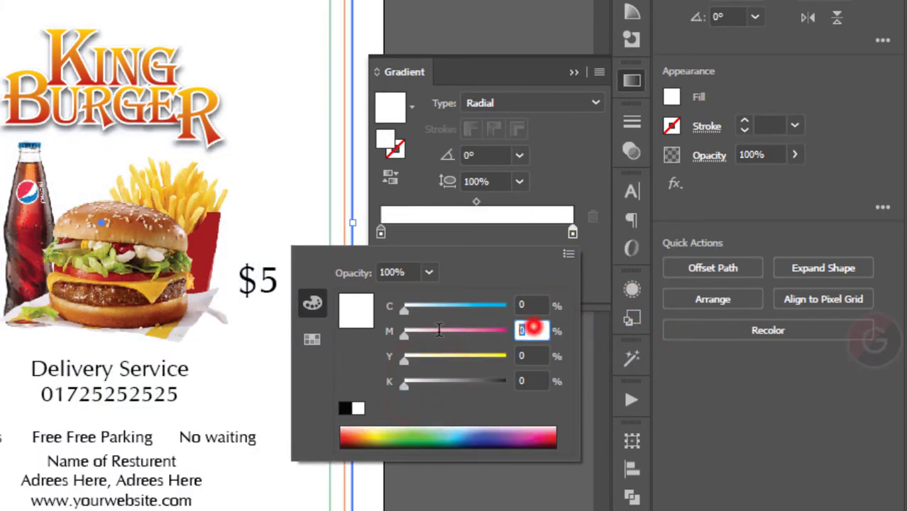
pyautogui.write('25')
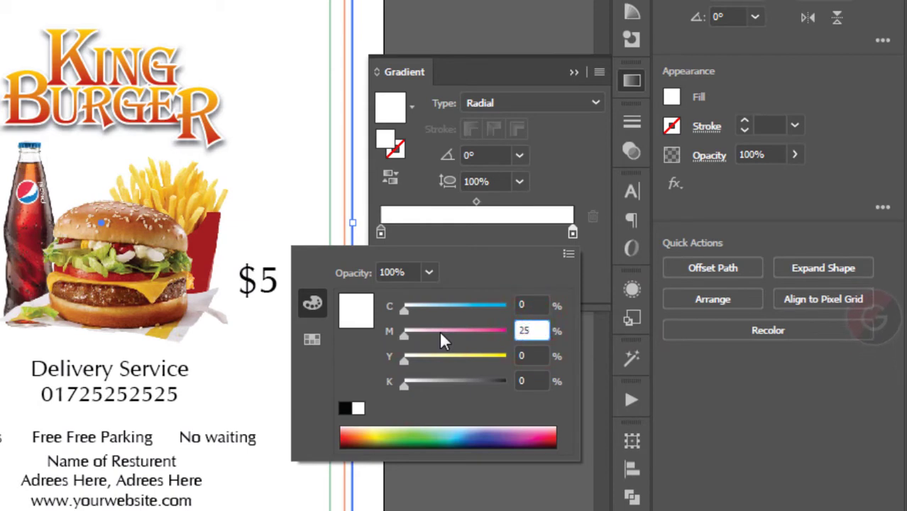
pyautogui.press('Tab')
pyautogui.write('50')
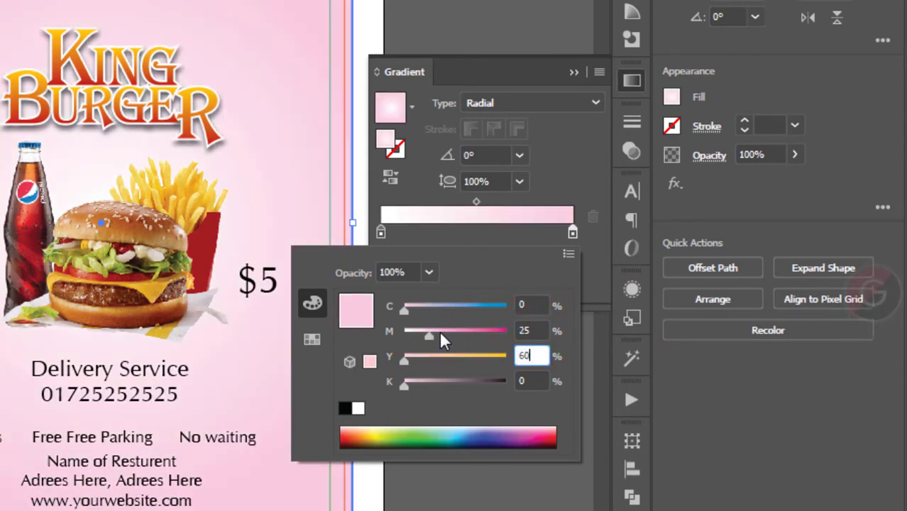
pyautogui.press('Return')
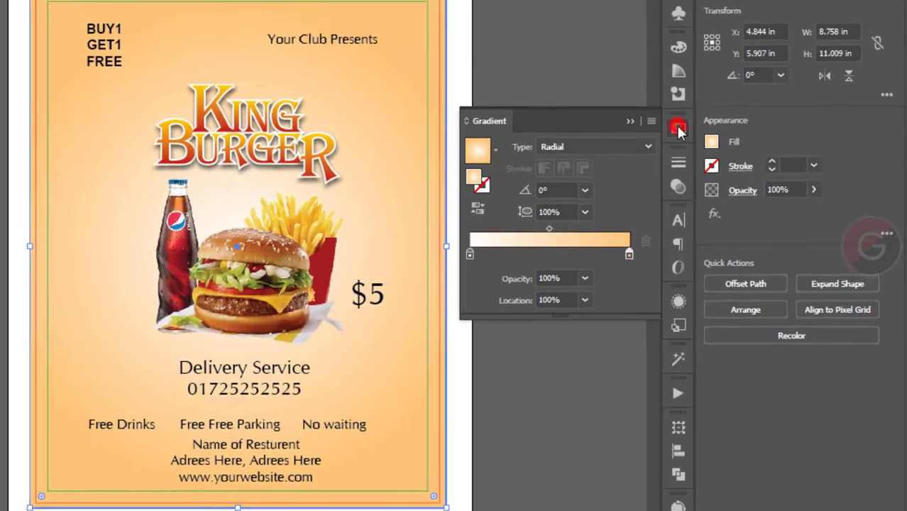
pyautogui.click(631, 80)
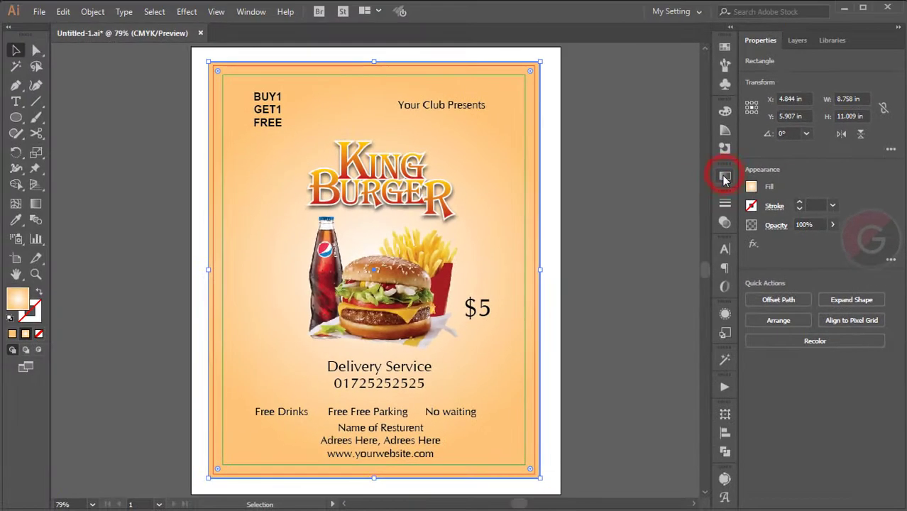
# Draw a gradient-filled square on the empty pasteboard right of the flyer.
pyautogui.hotkey('ctrl', 'shift', 'a')
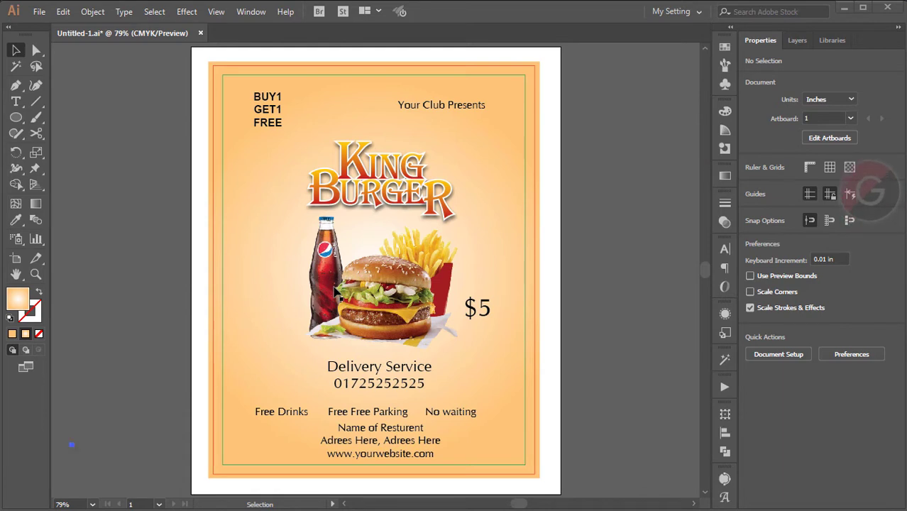
pyautogui.click(15, 118)
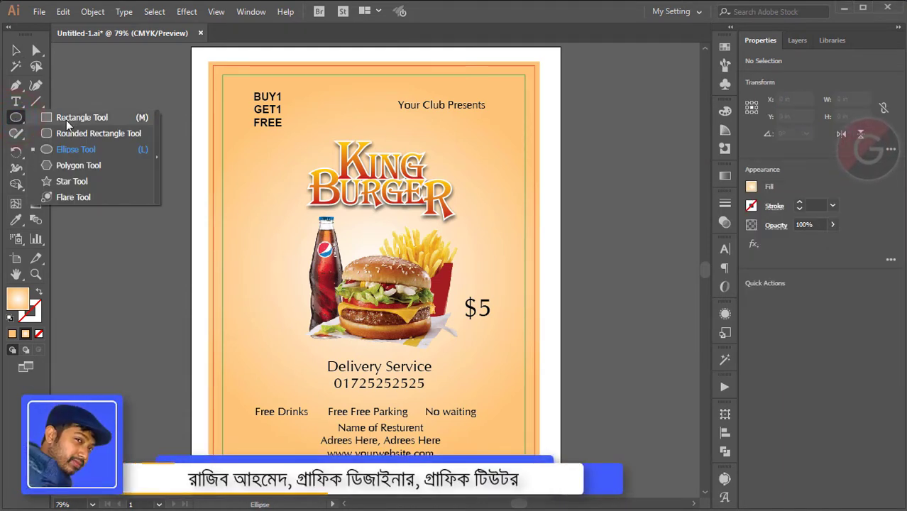
pyautogui.click(66, 117)
pyautogui.press('h')
pyautogui.moveTo(584, 270); pyautogui.dragTo(286, 270)
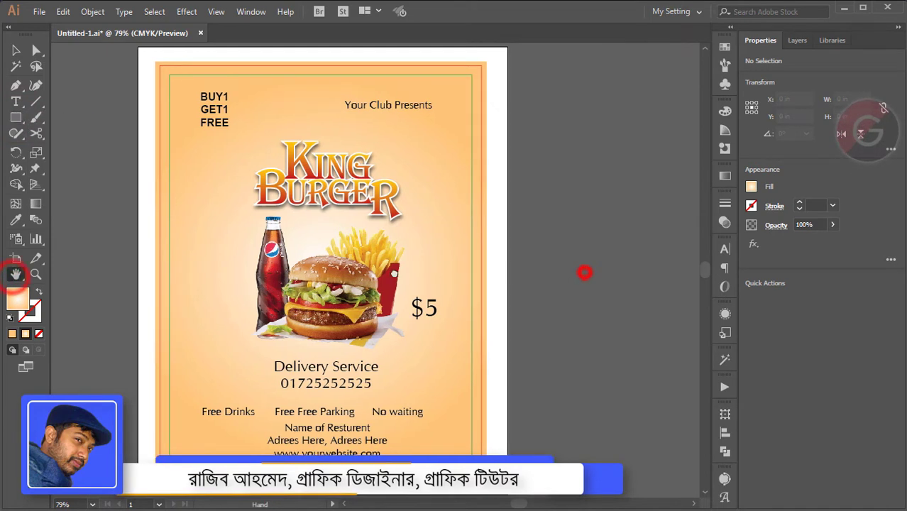
pyautogui.click(16, 118)
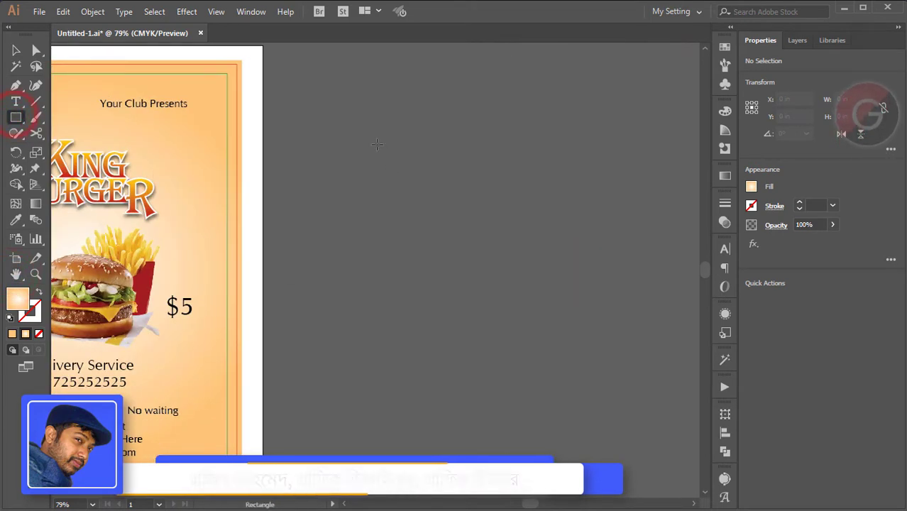
pyautogui.moveTo(377, 145)
pyautogui.mouseDown()
pyautogui.moveTo(468, 250)
pyautogui.moveTo(455, 222)
pyautogui.mouseUp()
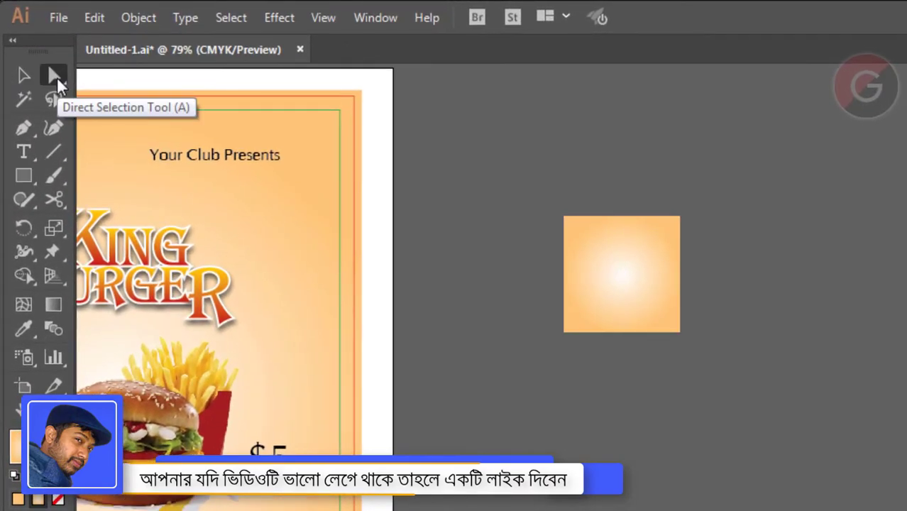
# Delete the square's top-right anchor and join the open ends into a right triangle.
pyautogui.click(46, 64)
pyautogui.moveTo(618, 194); pyautogui.dragTo(708, 257)
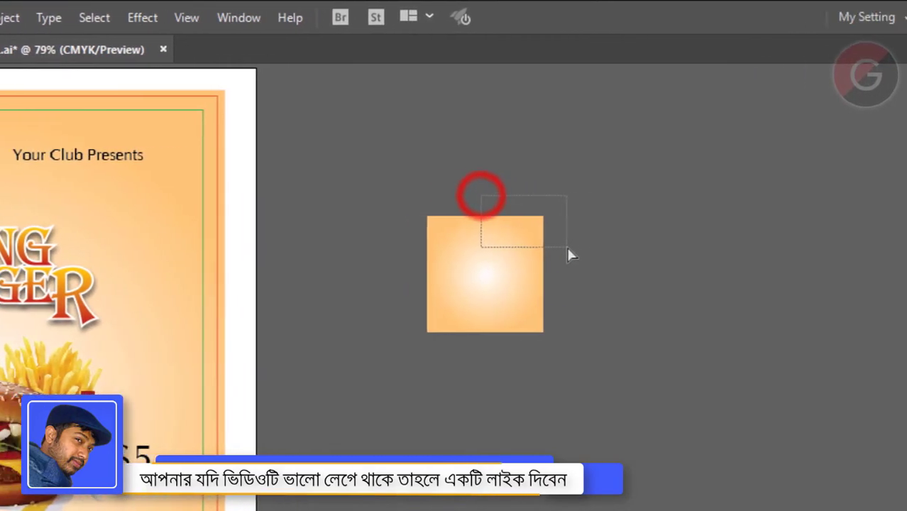
pyautogui.press('Delete')
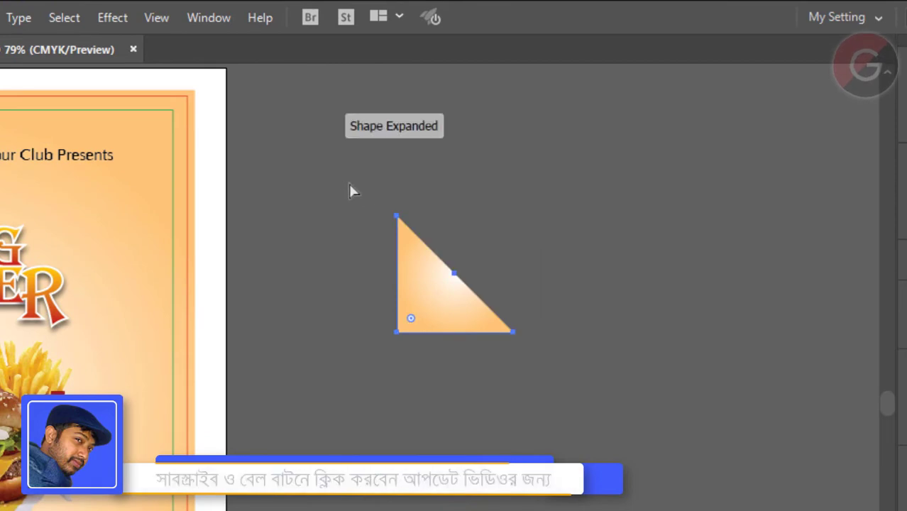
pyautogui.moveTo(361, 182); pyautogui.dragTo(436, 236)
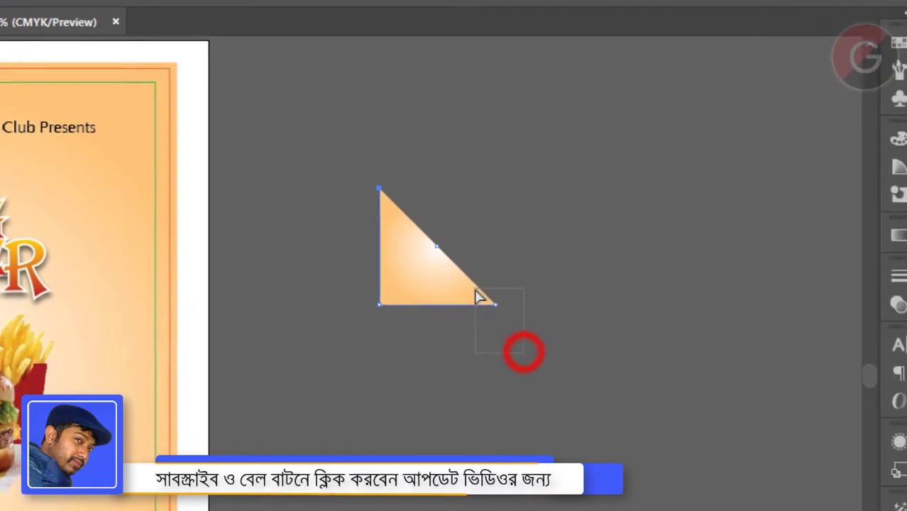
pyautogui.rightClick(510, 328)
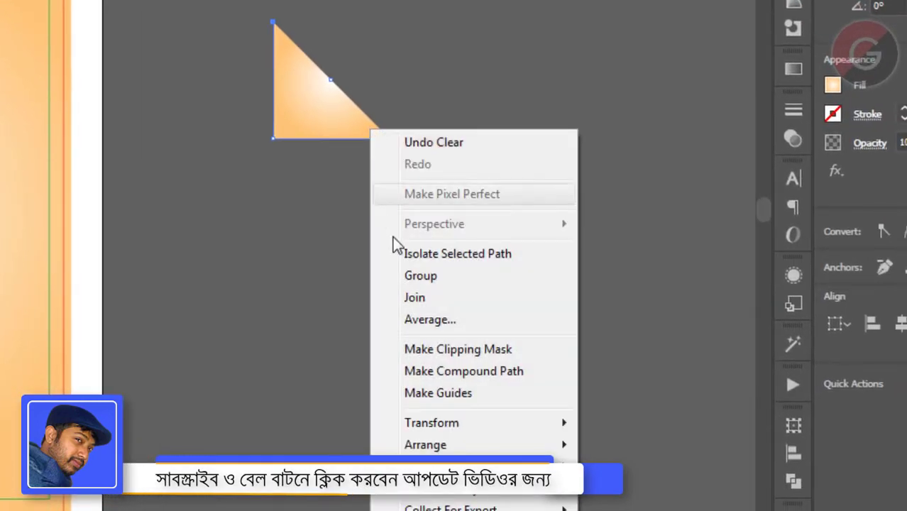
pyautogui.click(414, 298)
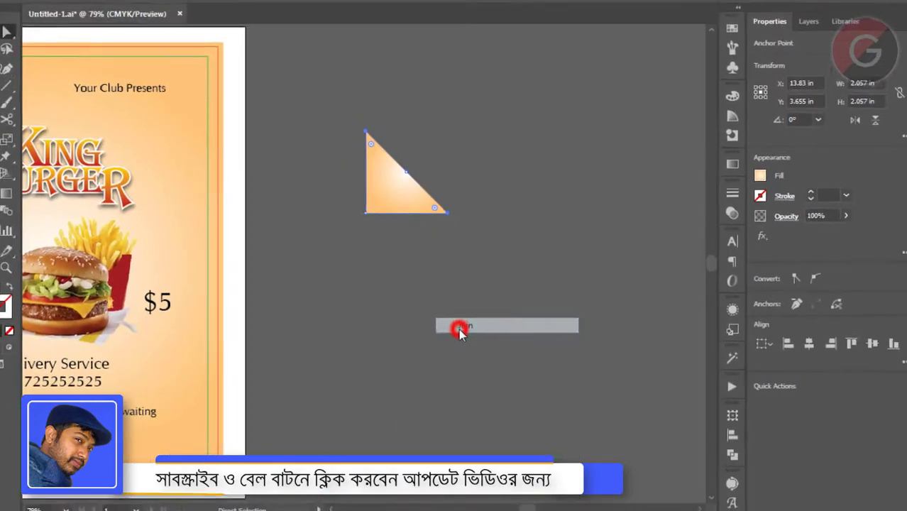
pyautogui.press('v')
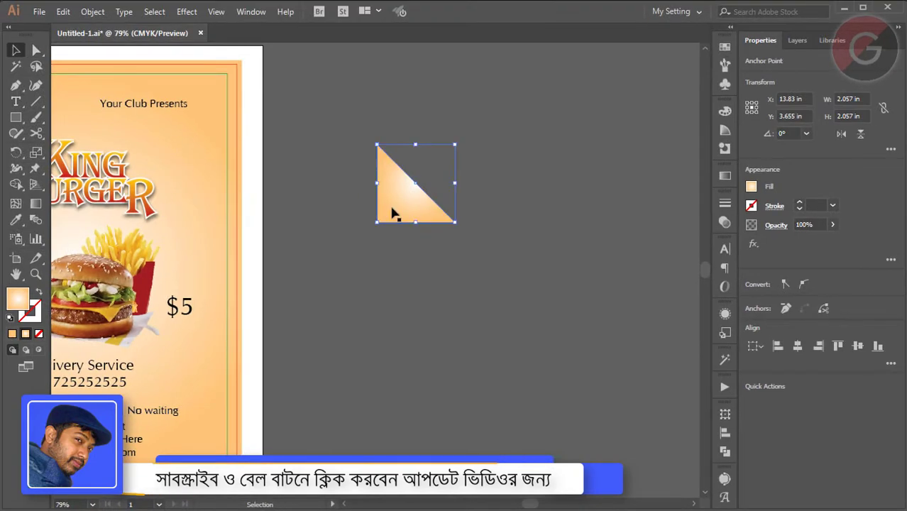
pyautogui.hotkey('ctrl', 'shift', 'a')
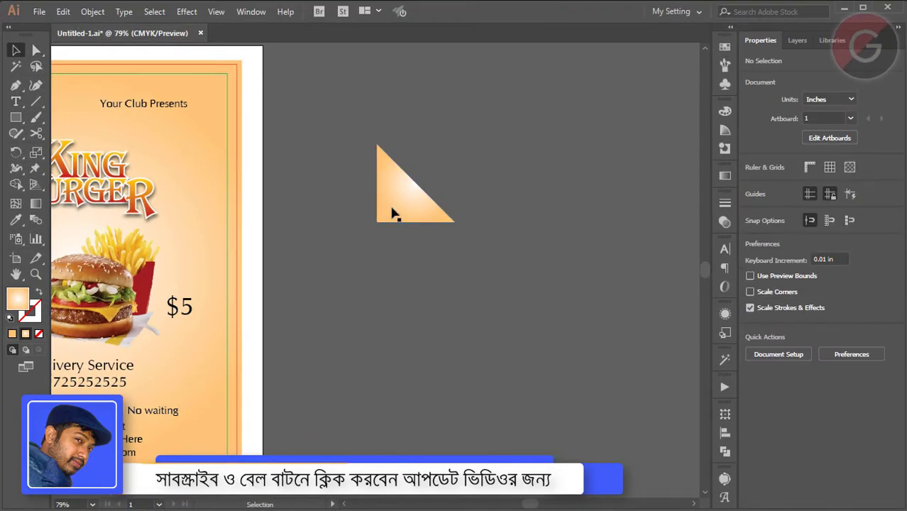
# Rotate the triangle to point upward and stretch its base down into a tall spike.
pyautogui.click(394, 213)
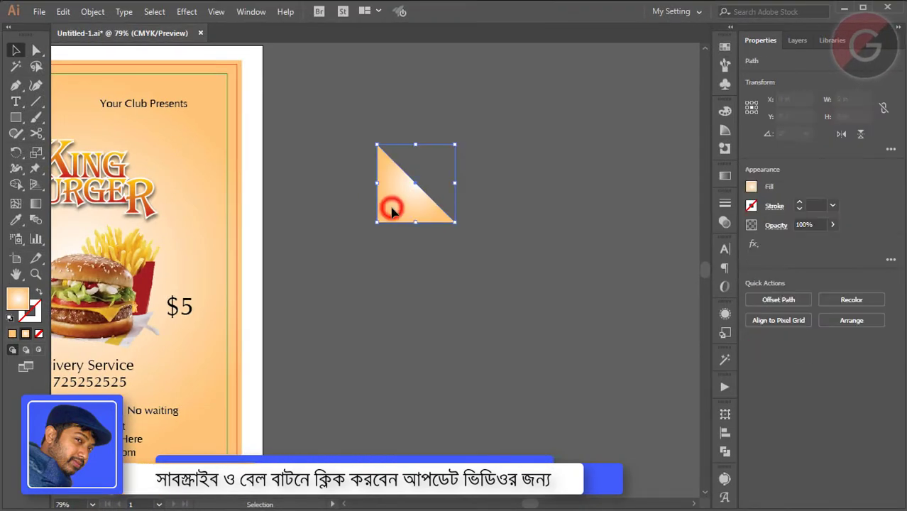
pyautogui.click(17, 153)
pyautogui.moveTo(346, 110)
pyautogui.mouseDown()
pyautogui.moveTo(477, 131)
pyautogui.moveTo(500, 211)
pyautogui.mouseUp()
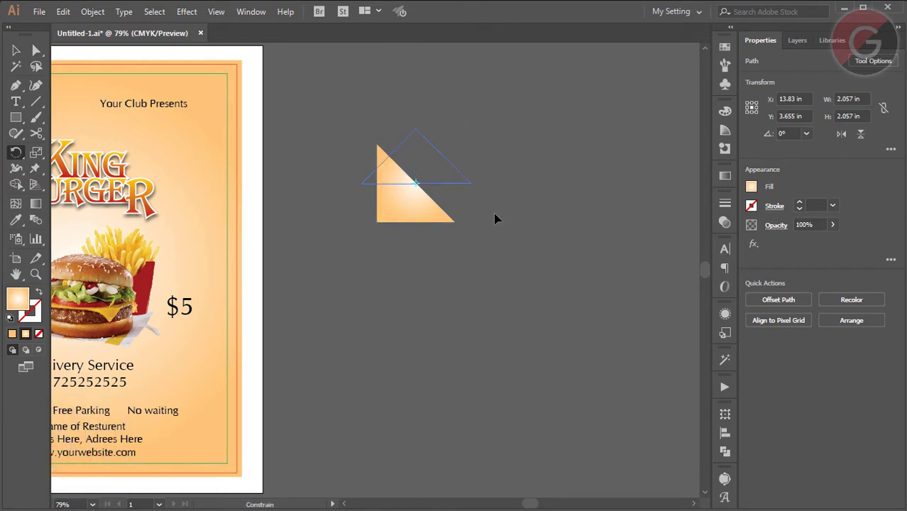
pyautogui.moveTo(496, 219); pyautogui.dragTo(496, 220)
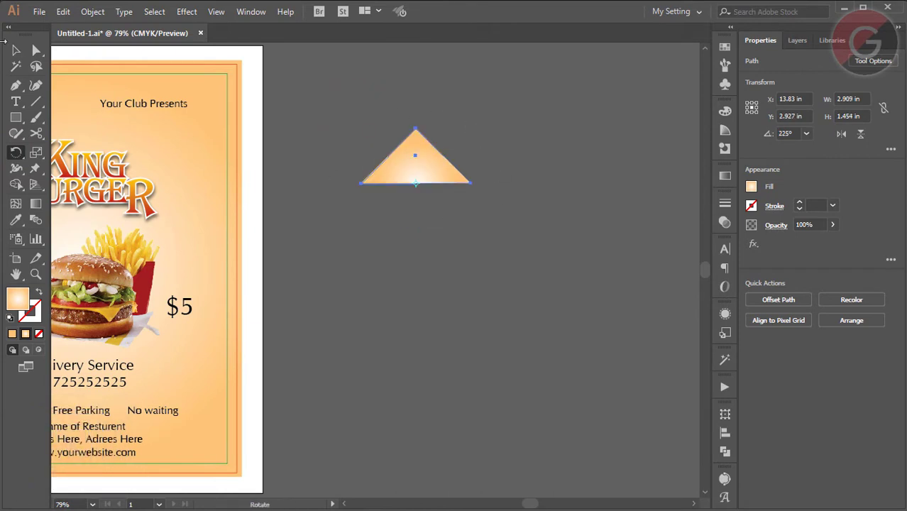
pyautogui.press('a')
pyautogui.click(346, 188)
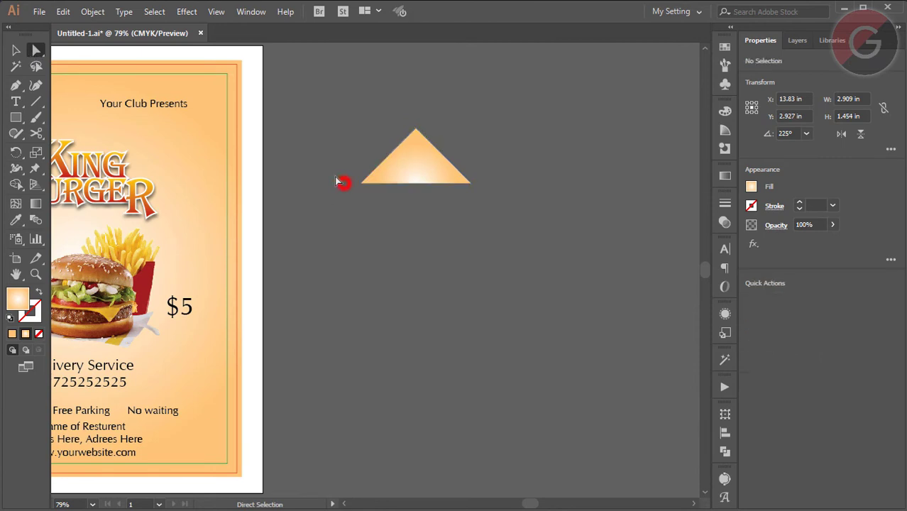
pyautogui.click(472, 184)
pyautogui.moveTo(472, 186); pyautogui.dragTo(474, 489)
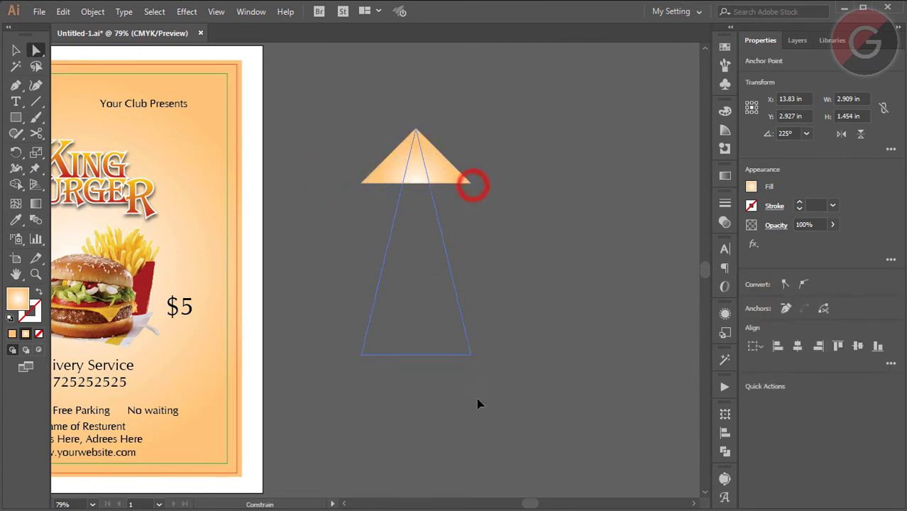
# Merge the spike into one shape and narrow it to a thin 0.44 in ray.
pyautogui.click(15, 52)
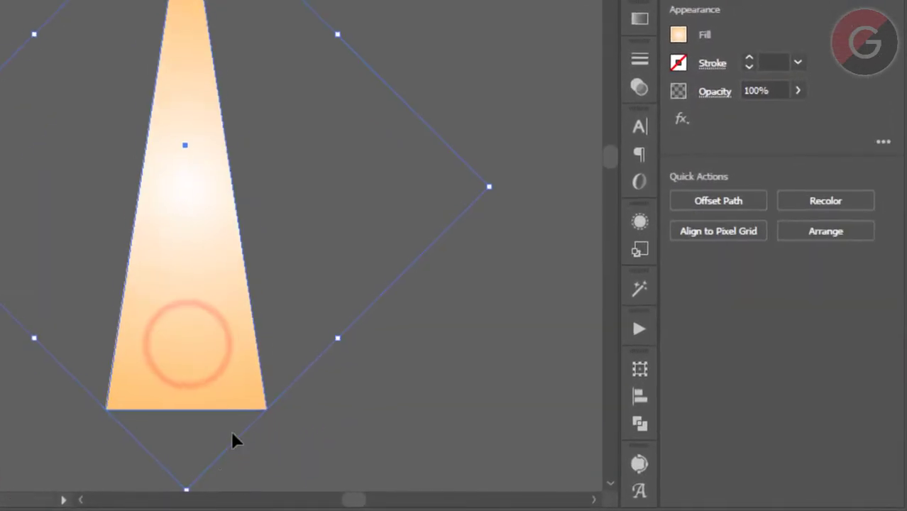
pyautogui.click(632, 421)
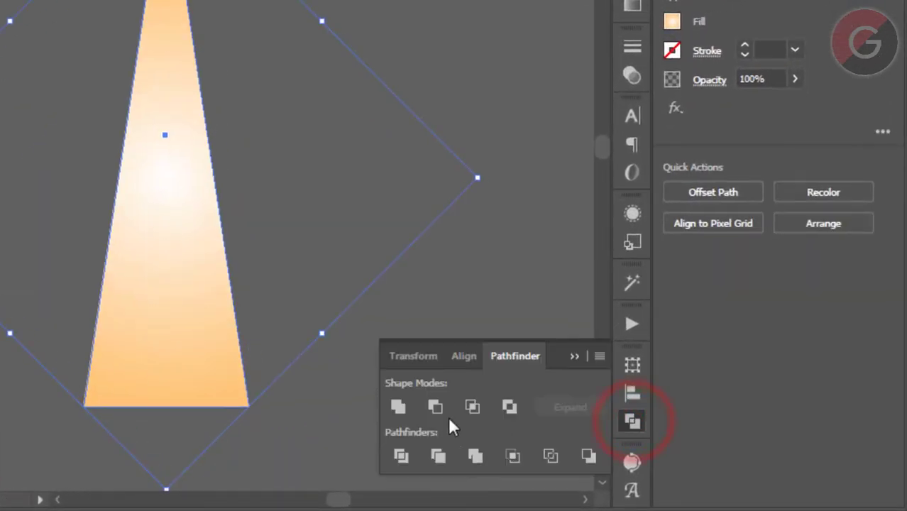
pyautogui.click(396, 409)
pyautogui.click(632, 420)
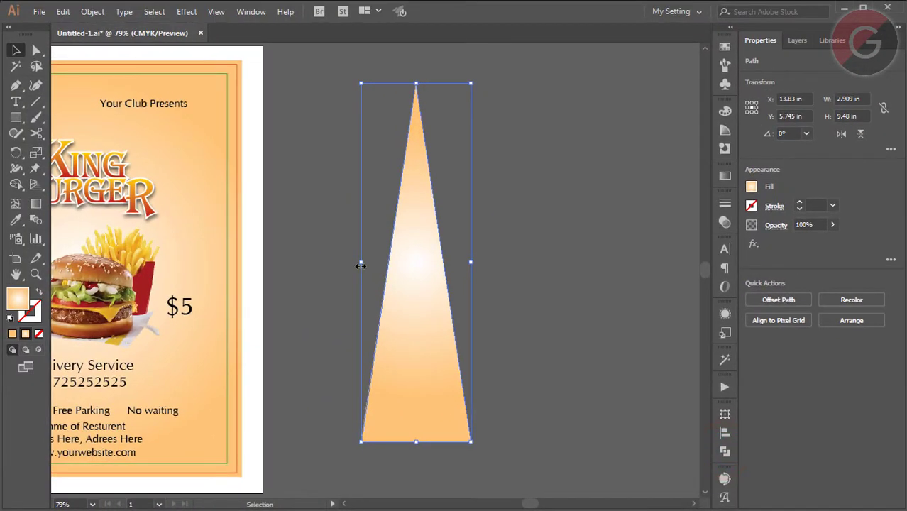
pyautogui.moveTo(361, 265); pyautogui.dragTo(399, 272)
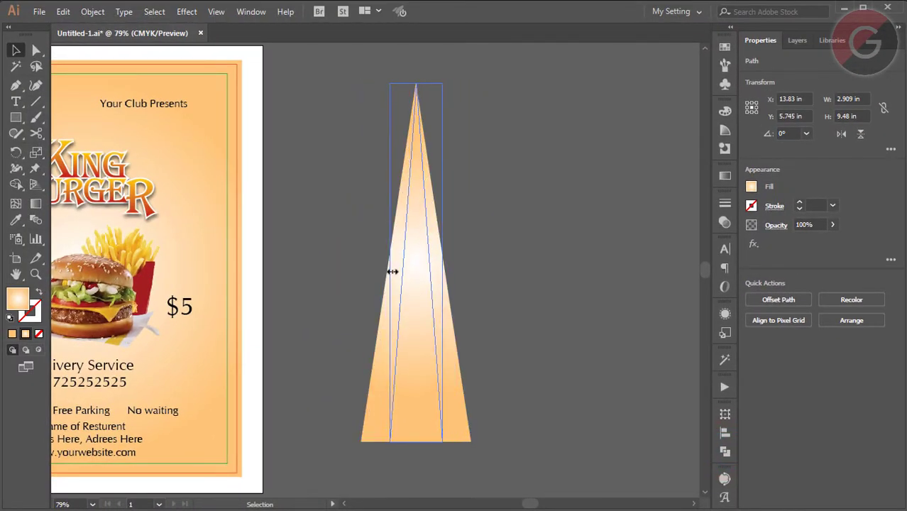
pyautogui.moveTo(399, 272); pyautogui.dragTo(401, 270)
pyautogui.click(515, 288)
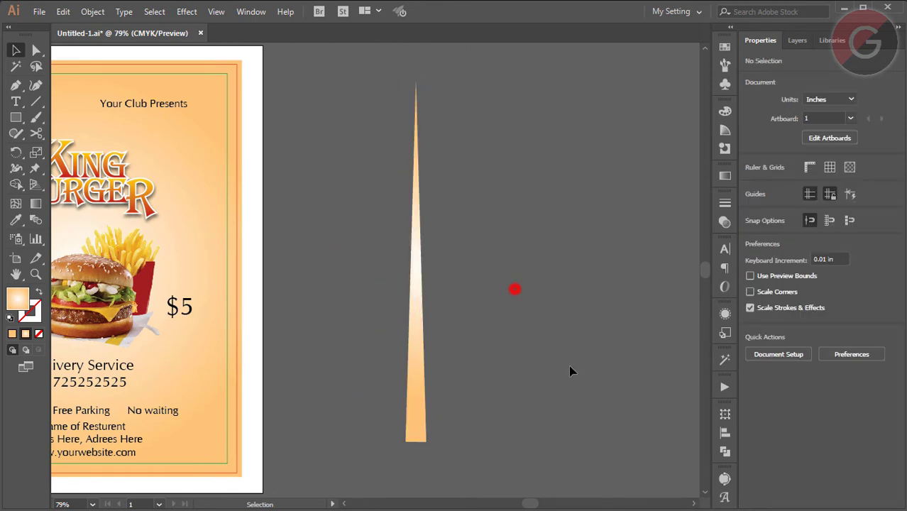
pyautogui.moveTo(217, 324); pyautogui.dragTo(313, 328)
# Move the spike over the burger and make its right gradient stop white.
pyautogui.moveTo(648, 381); pyautogui.dragTo(314, 238)
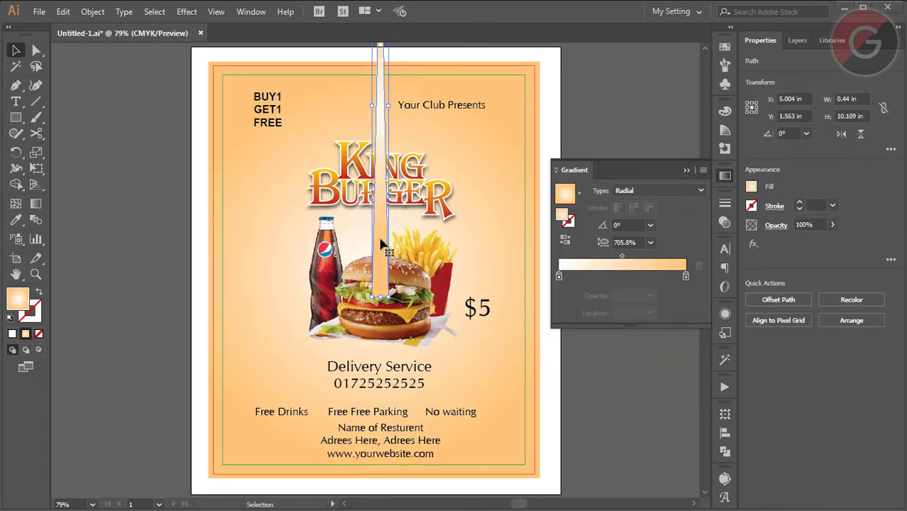
pyautogui.click(381, 245)
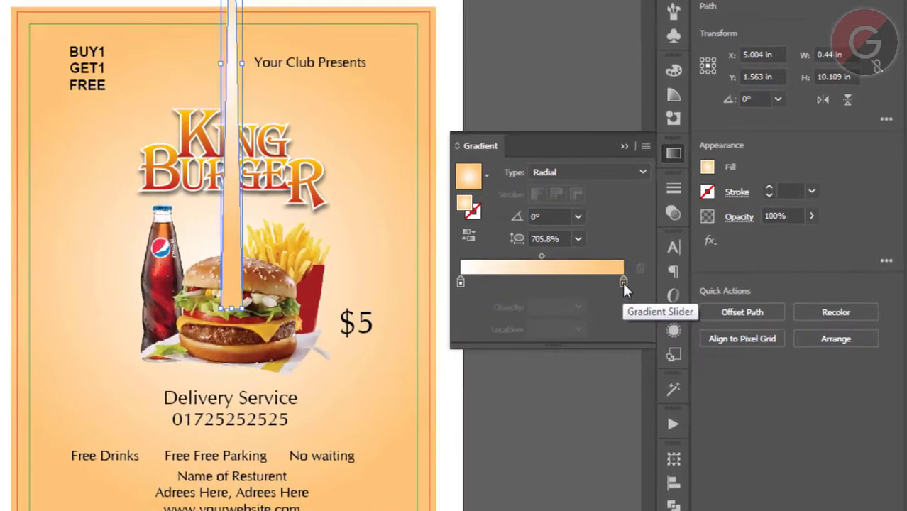
pyautogui.click(686, 276)
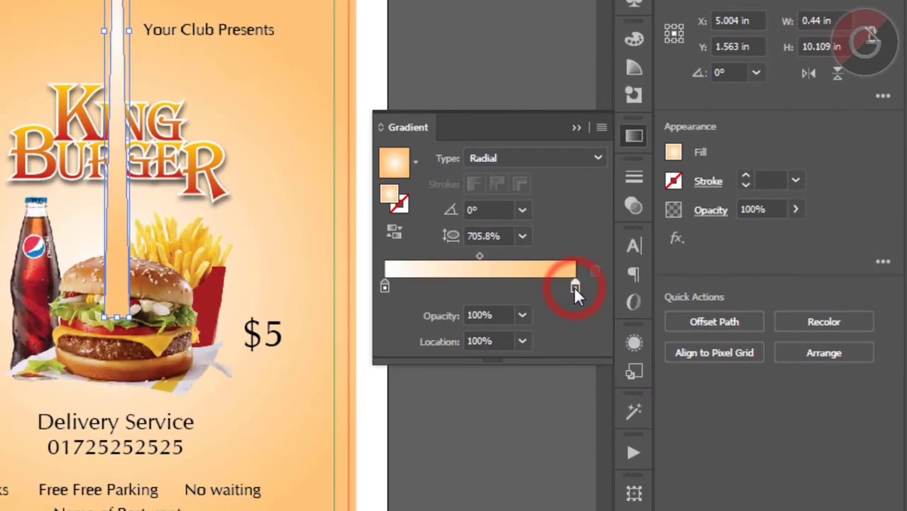
pyautogui.doubleClick(575, 287)
pyautogui.moveTo(429, 388); pyautogui.dragTo(408, 388)
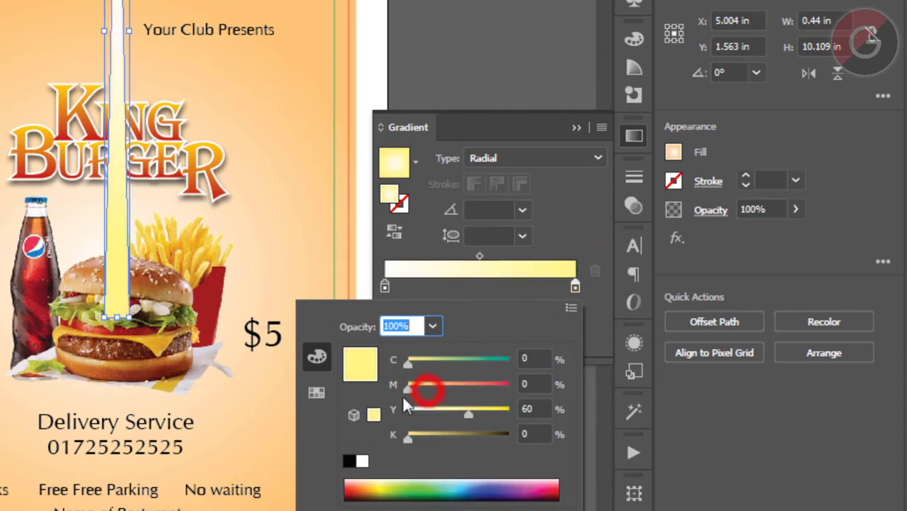
pyautogui.moveTo(468, 414); pyautogui.dragTo(370, 411)
pyautogui.click(572, 237)
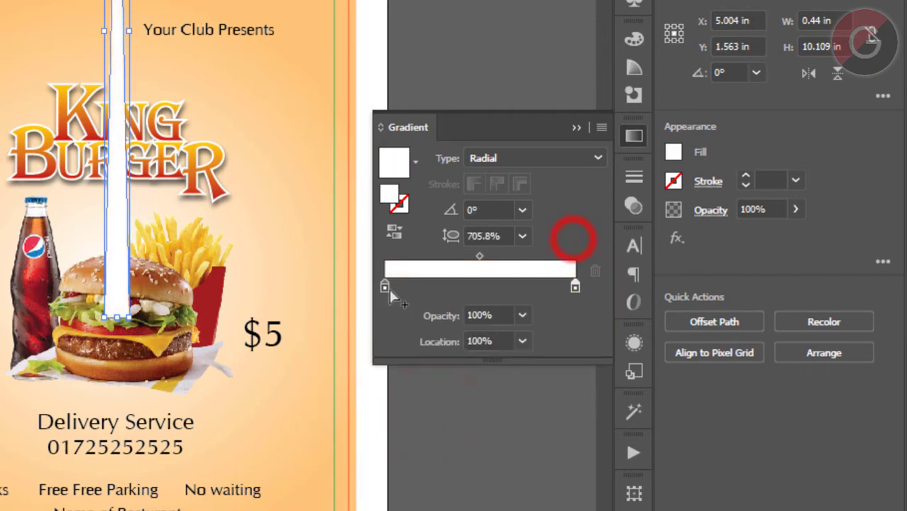
# Set the left gradient stop to 0% opacity and shift the midpoint toward it.
pyautogui.click(384, 287)
pyautogui.click(384, 287)
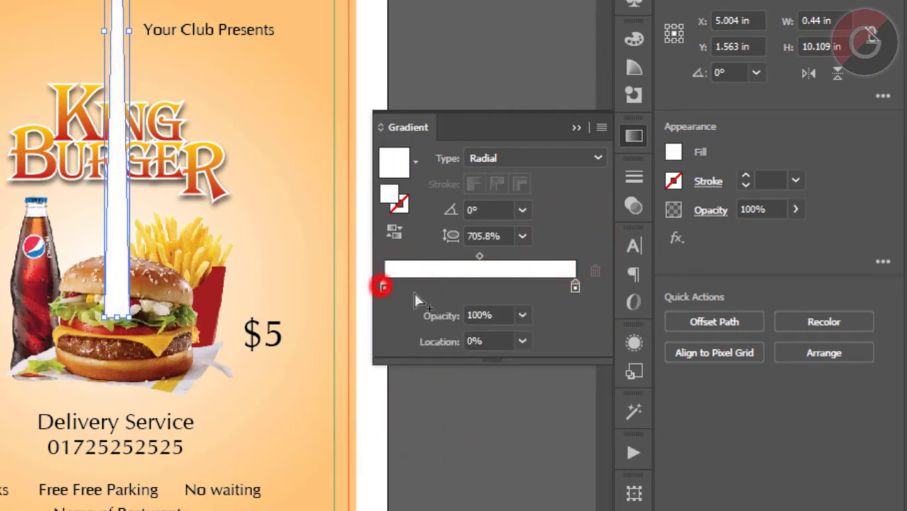
pyautogui.doubleClick(475, 315)
pyautogui.write('0')
pyautogui.press('Return')
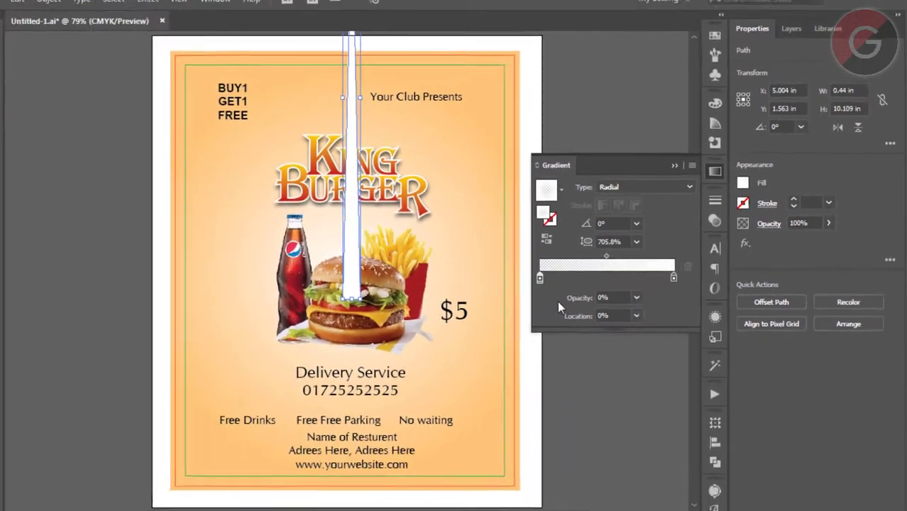
pyautogui.moveTo(606, 256); pyautogui.dragTo(588, 256)
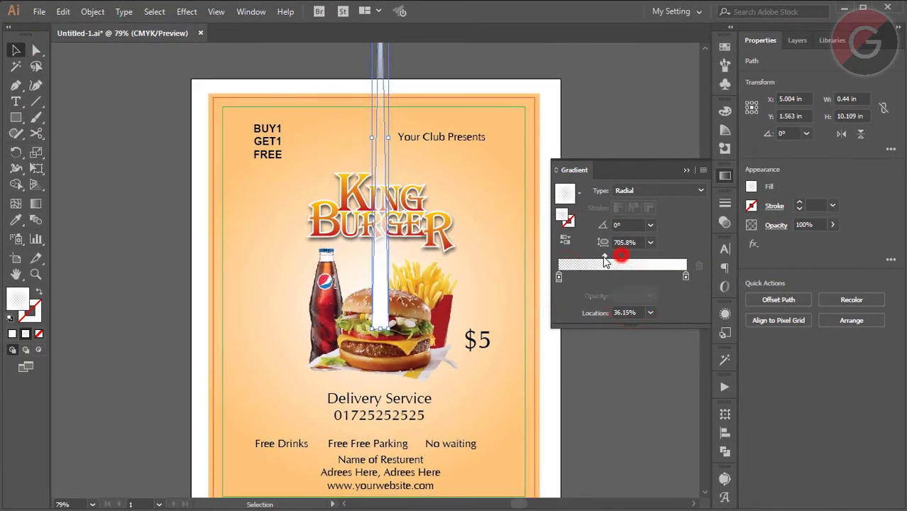
# Make the gradient Linear at -90° with the transparent stop at the far end.
pyautogui.click(645, 190)
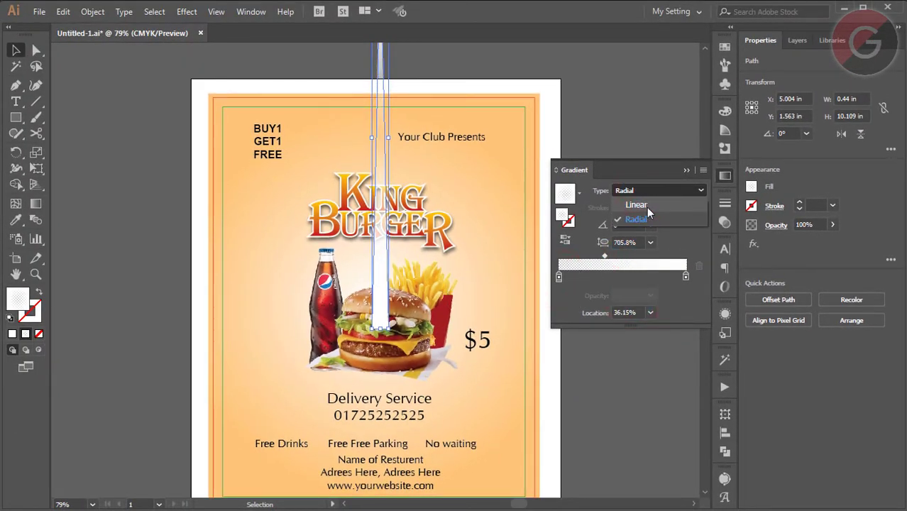
pyautogui.click(647, 205)
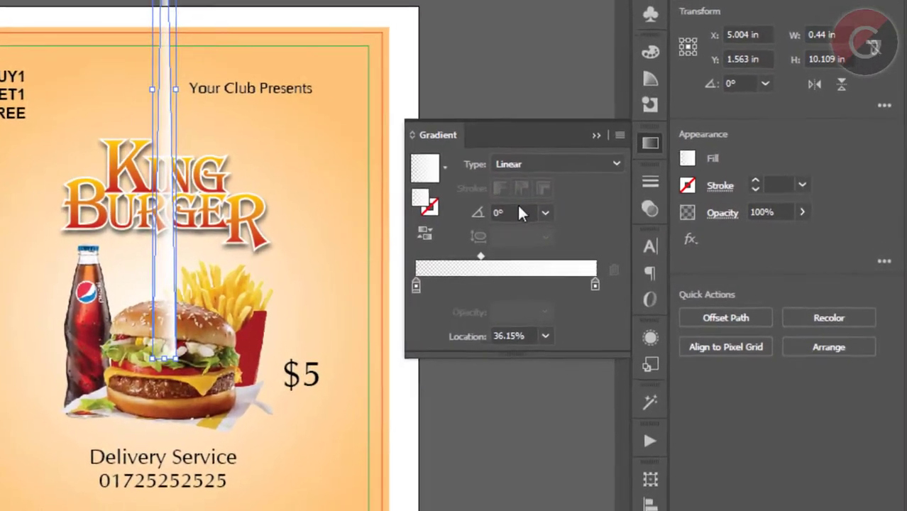
pyautogui.click(518, 212)
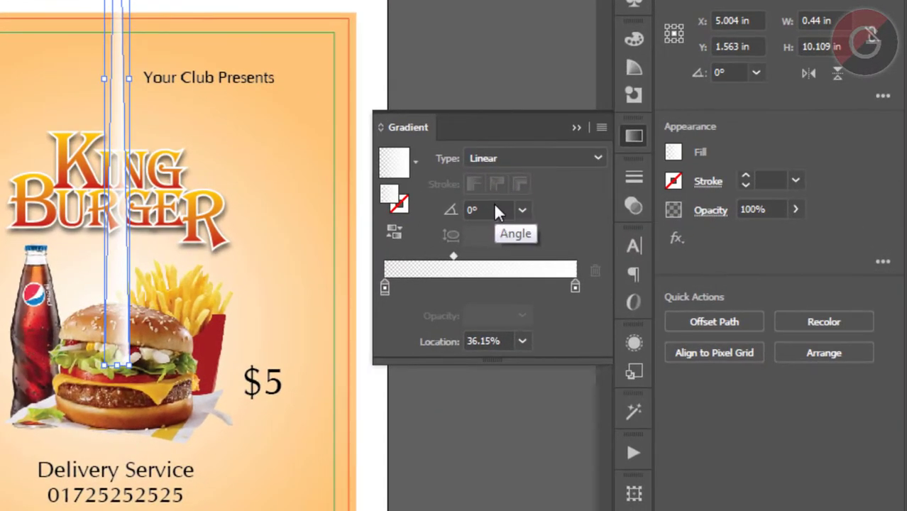
pyautogui.write('-90')
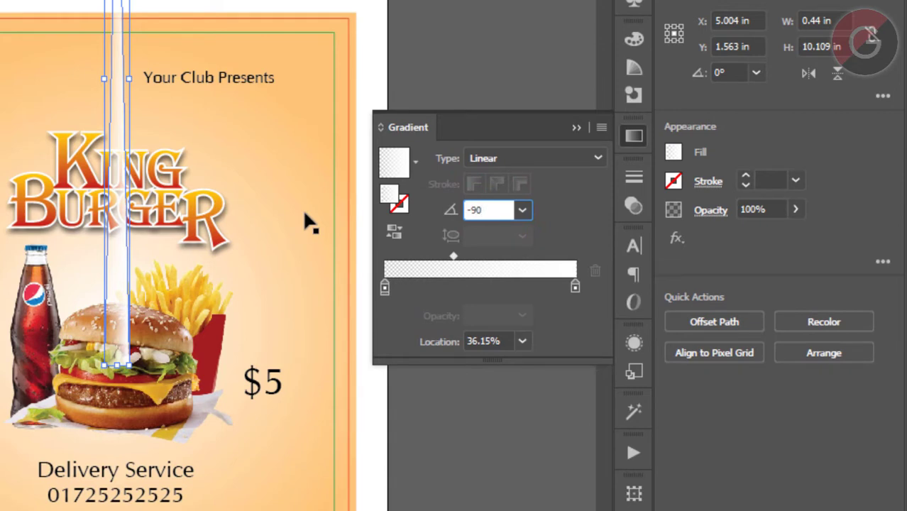
pyautogui.press('Return')
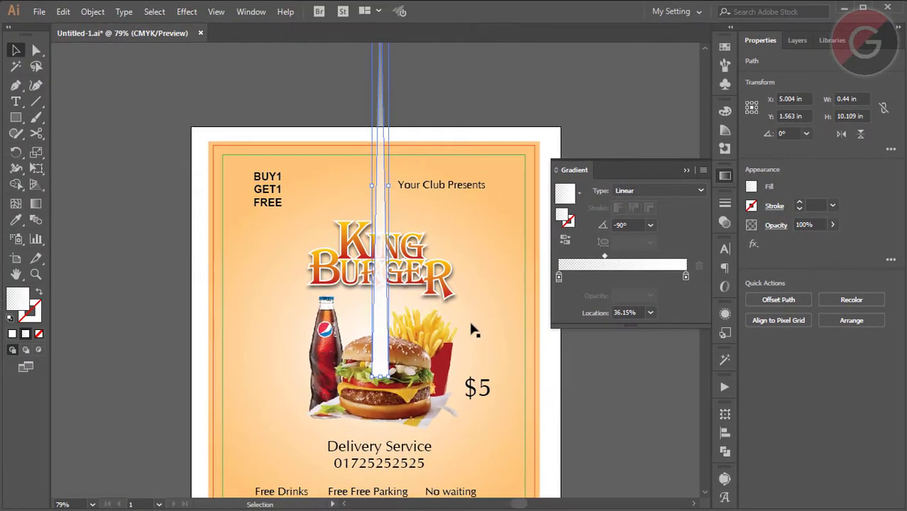
pyautogui.scroll(1, 473, 330)
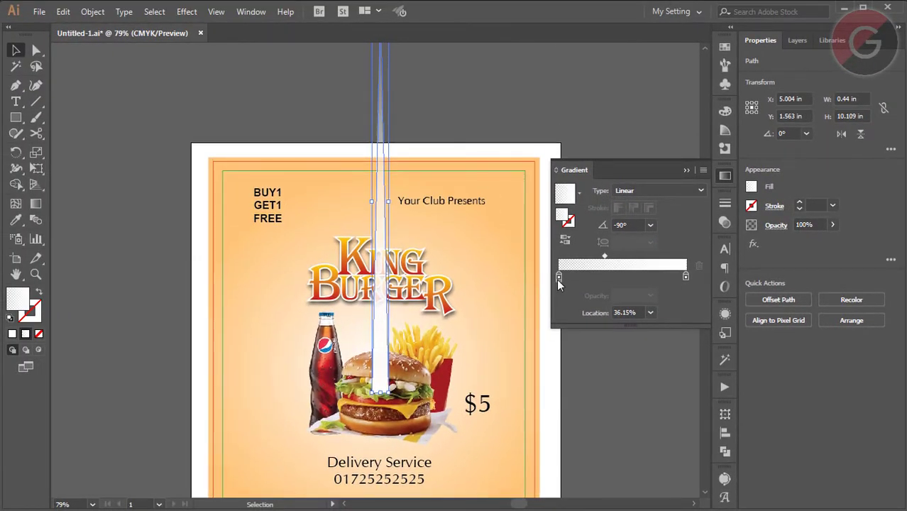
pyautogui.moveTo(558, 276)
pyautogui.mouseDown()
pyautogui.moveTo(651, 277)
pyautogui.moveTo(559, 277)
pyautogui.mouseUp()
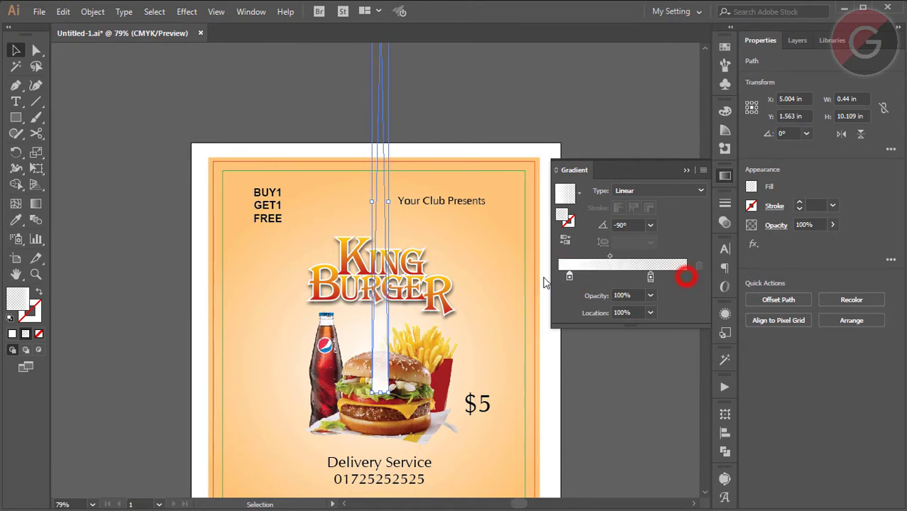
pyautogui.moveTo(651, 277); pyautogui.dragTo(685, 277)
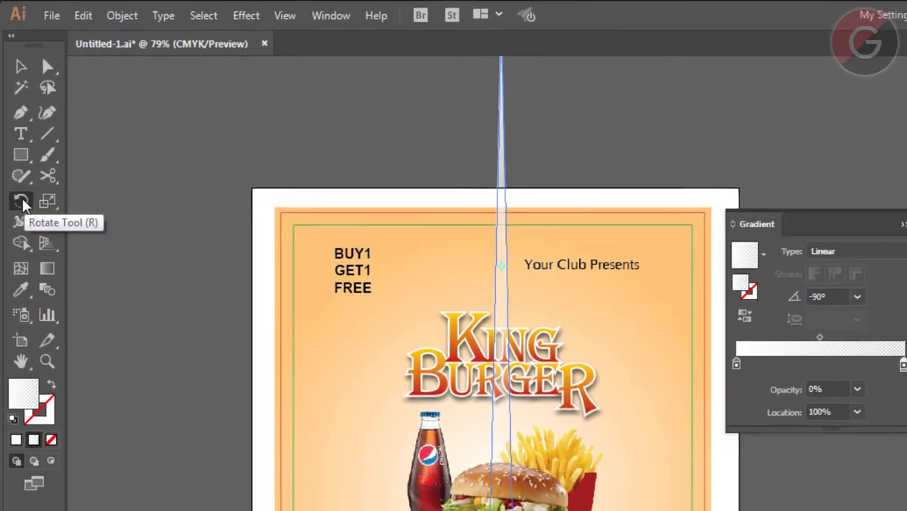
# Rotate the beam 180° so it rises upward, with the gradient midpoint near 51%.
pyautogui.click(15, 151)
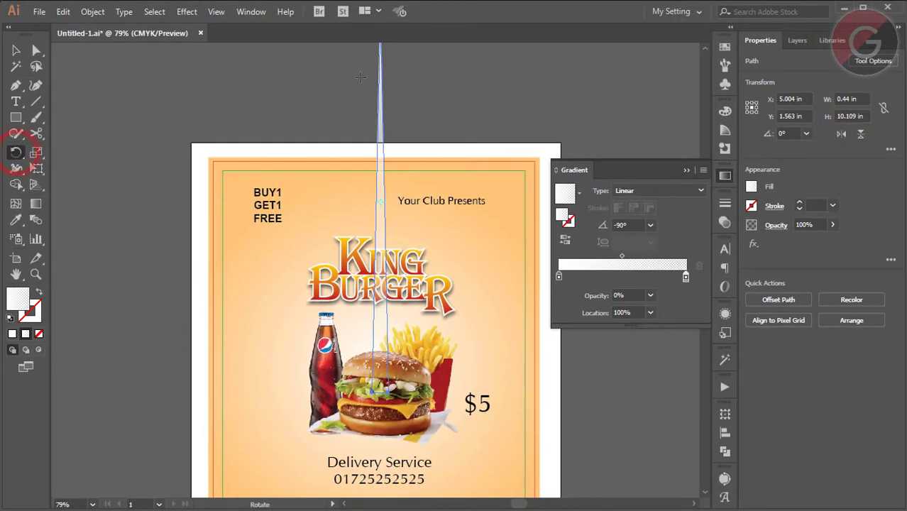
pyautogui.moveTo(360, 75)
pyautogui.mouseDown()
pyautogui.moveTo(384, 320)
pyautogui.moveTo(397, 326)
pyautogui.moveTo(397, 307)
pyautogui.mouseUp()
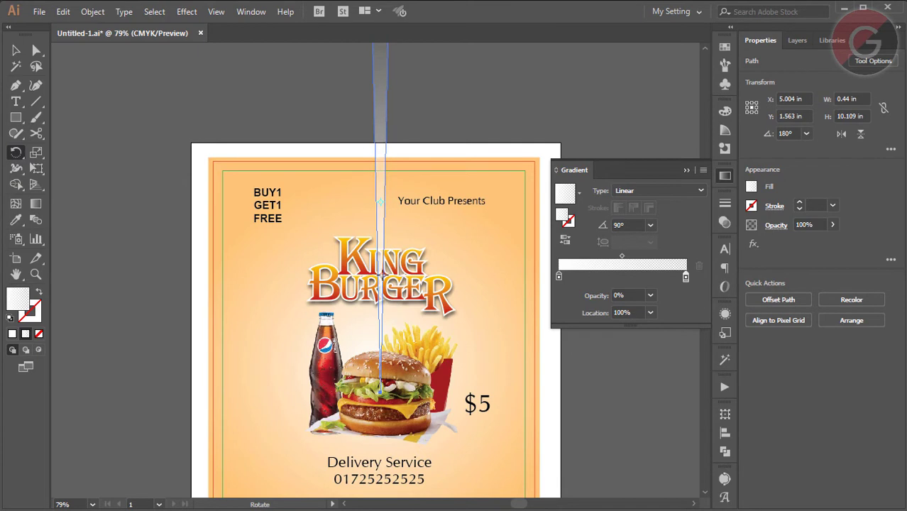
pyautogui.click(16, 49)
pyautogui.scroll(3, 450, 267)
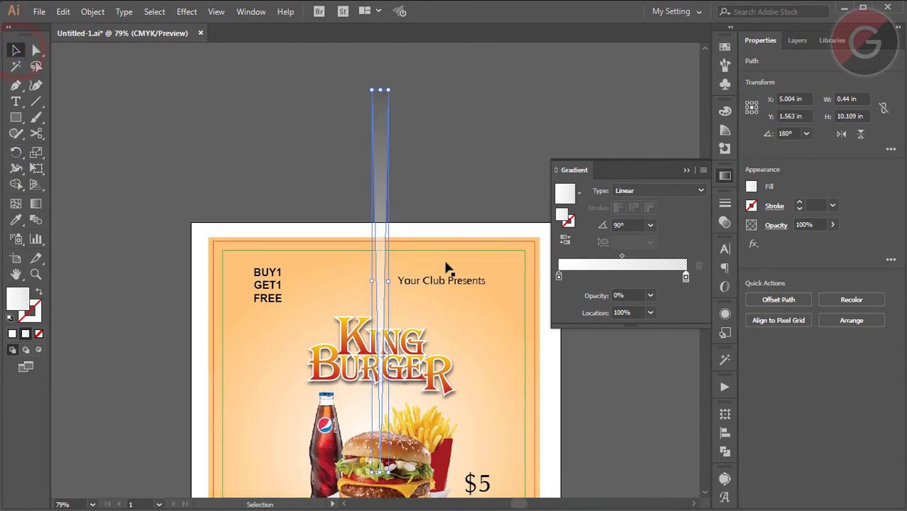
pyautogui.scroll(-2, 449, 267)
pyautogui.moveTo(622, 256); pyautogui.dragTo(624, 256)
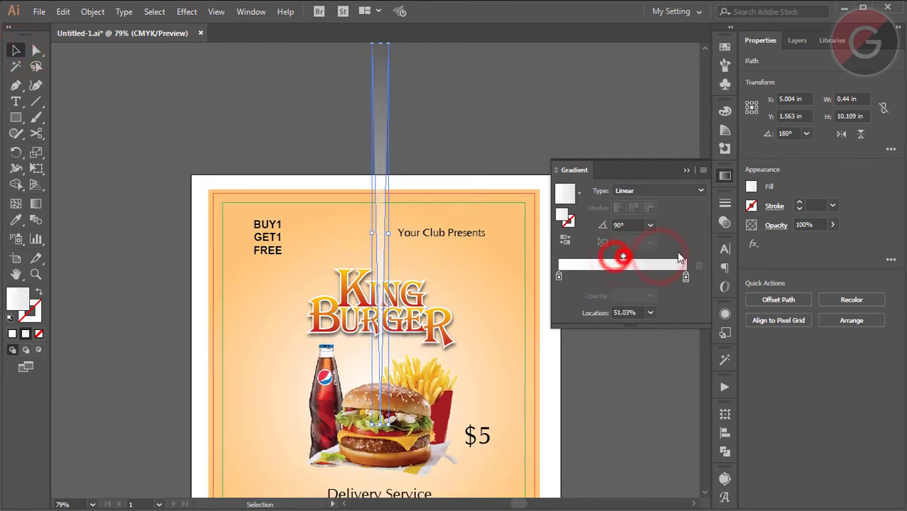
pyautogui.scroll(-1, 402, 318)
pyautogui.scroll(-5, 401, 317)
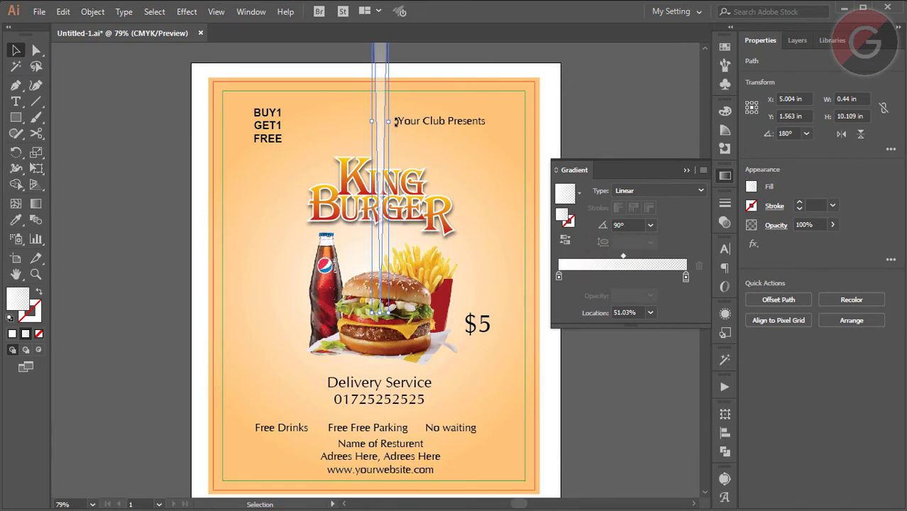
# Copy the beam rotated 8° around its base and repeat with Ctrl+D into a sunburst.
pyautogui.click(395, 119)
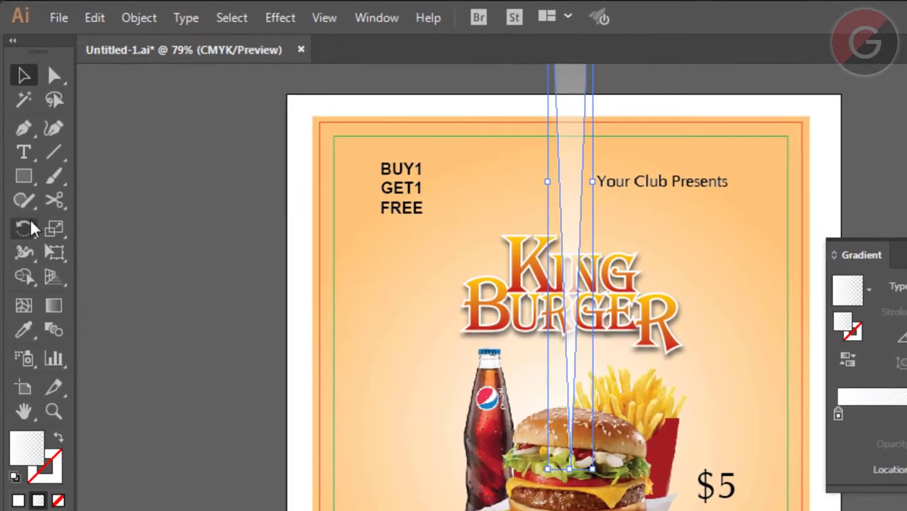
pyautogui.click(24, 228)
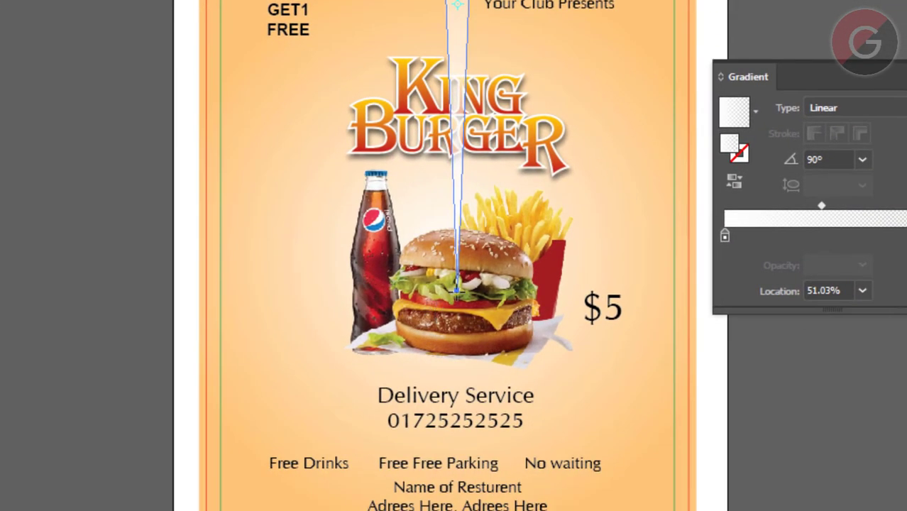
pyautogui.keyDown('alt'); pyautogui.click(456, 291); pyautogui.keyUp('alt')
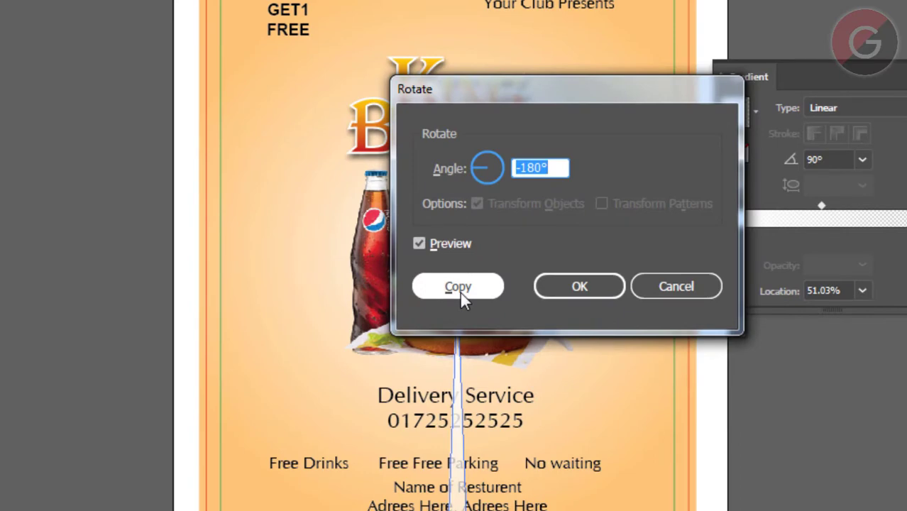
pyautogui.write('8')
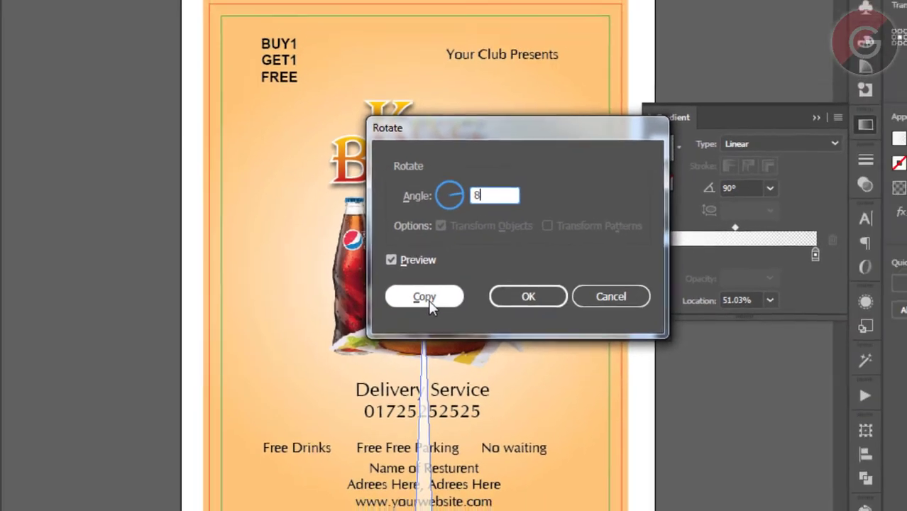
pyautogui.click(458, 288)
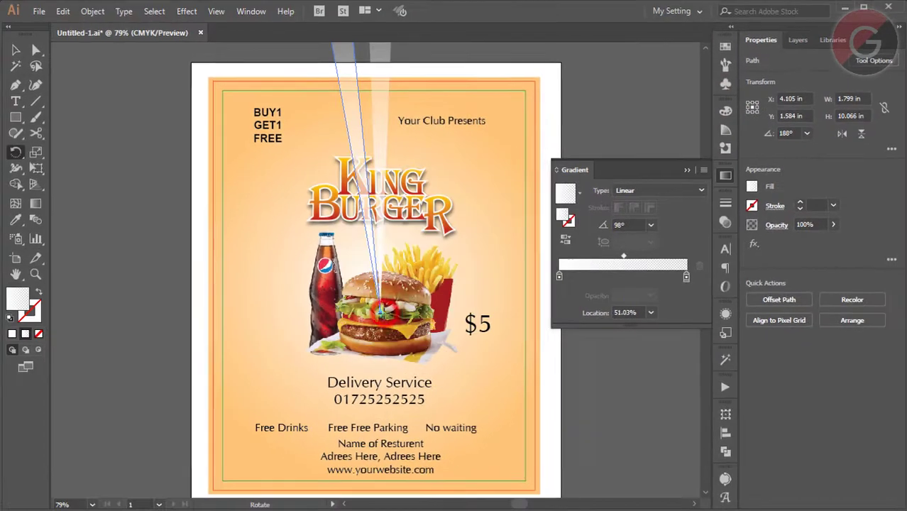
pyautogui.hotkey('ctrl', 'd')
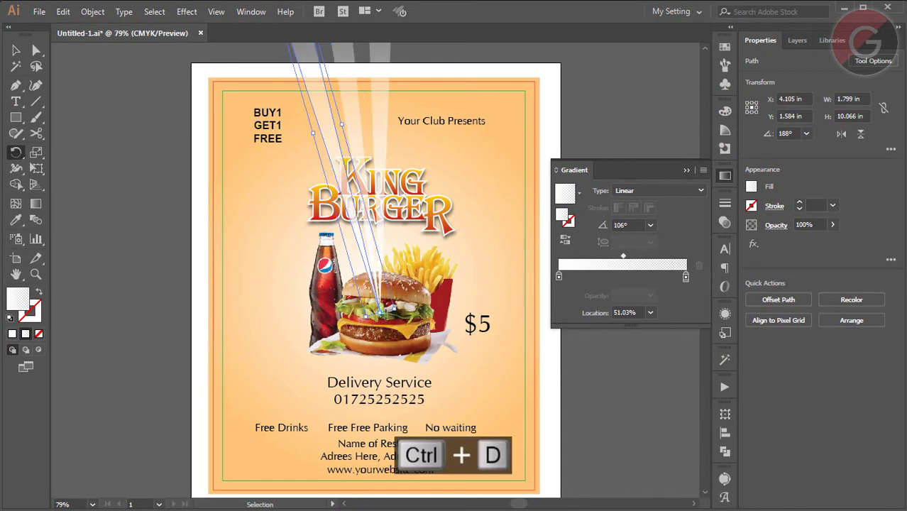
pyautogui.hotkey('ctrl', 'd')
pyautogui.hotkey('ctrl', 'd')
pyautogui.hotkey('ctrl', 'd')
pyautogui.hotkey('ctrl', 'd')
pyautogui.hotkey('ctrl', 'd')
pyautogui.hotkey('ctrl', 'd')
pyautogui.hotkey('ctrl', 'd')
pyautogui.hotkey('ctrl', 'd')
pyautogui.hotkey('ctrl', 'd')
pyautogui.hotkey('ctrl', 'd')
pyautogui.hotkey('ctrl', 'd')
pyautogui.hotkey('ctrl', 'd')
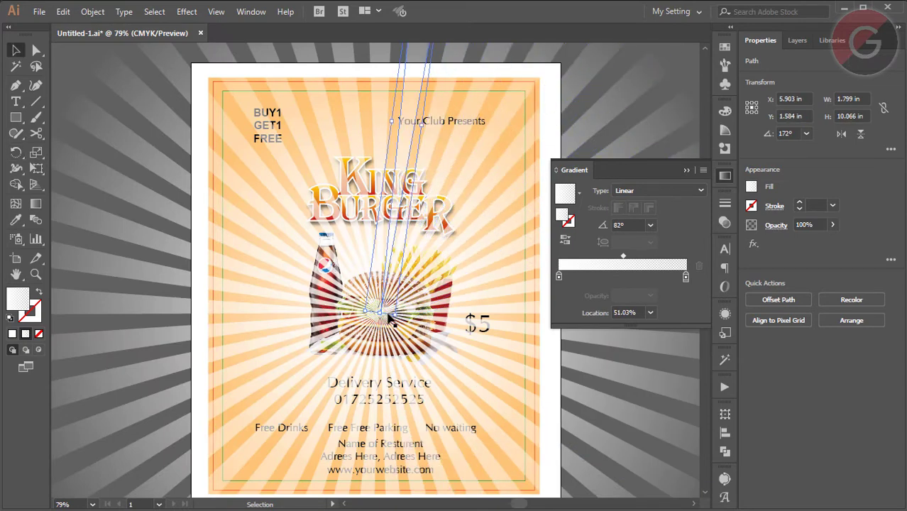
pyautogui.hotkey('ctrl', '-')
pyautogui.hotkey('ctrl', '-')
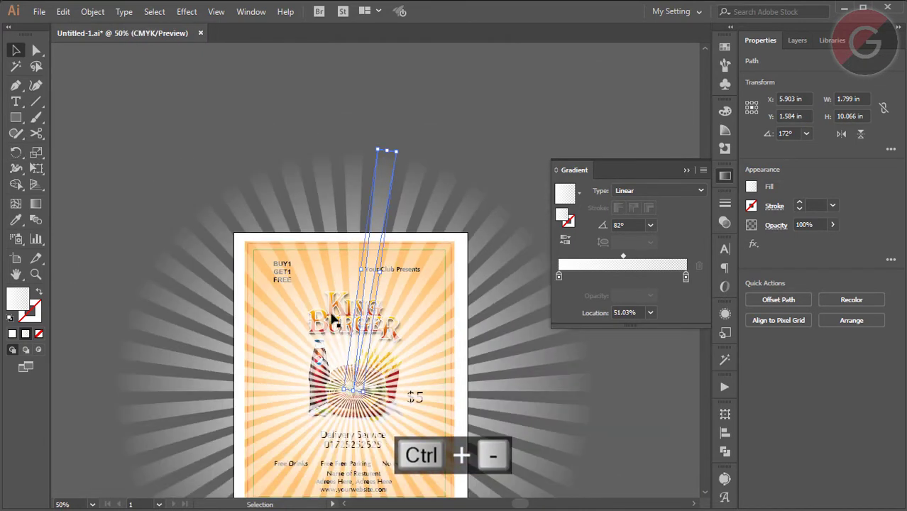
# Select all the sunburst beams and group them.
pyautogui.moveTo(630, 462)
pyautogui.mouseDown()
pyautogui.moveTo(477, 62)
pyautogui.moveTo(468, 73)
pyautogui.mouseUp()
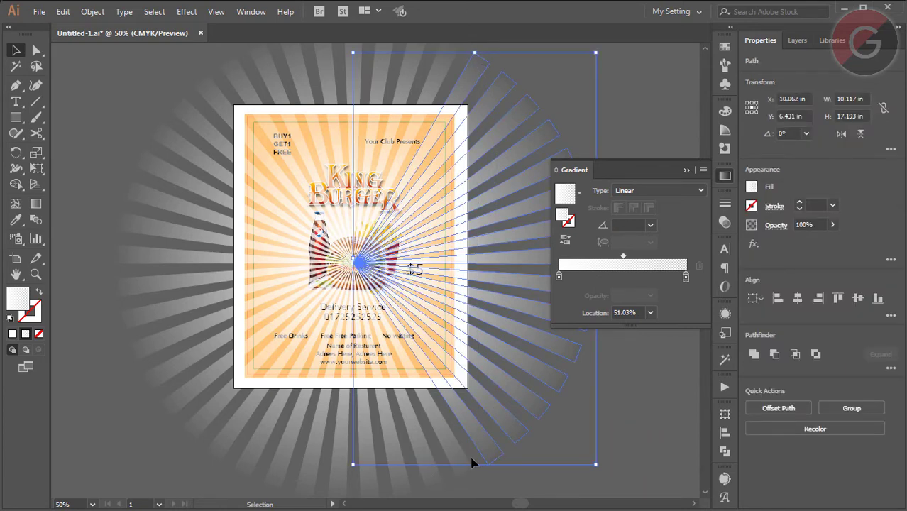
pyautogui.scroll(-2, 474, 463)
pyautogui.moveTo(242, 412); pyautogui.dragTo(174, 385)
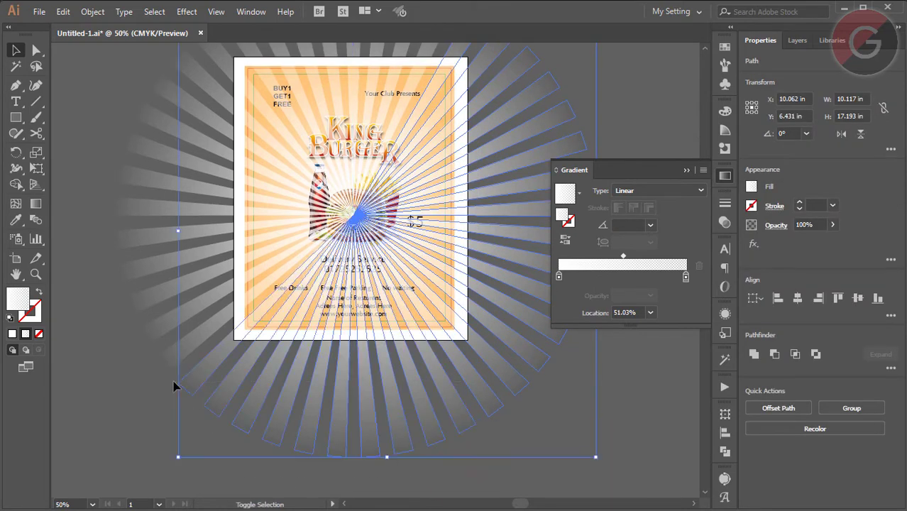
pyautogui.scroll(1, 178, 380)
pyautogui.scroll(2, 107, 213)
pyautogui.moveTo(100, 71); pyautogui.dragTo(222, 412)
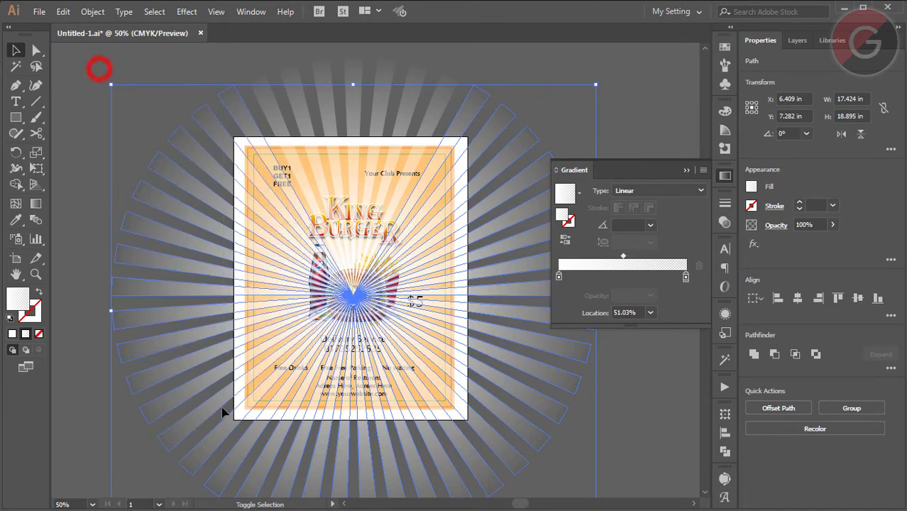
pyautogui.moveTo(254, 55); pyautogui.dragTo(460, 93)
pyautogui.click(92, 12)
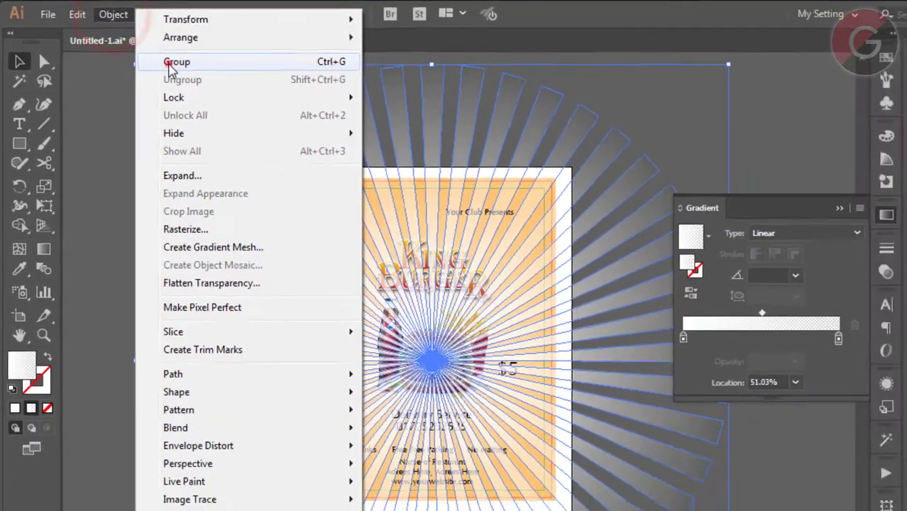
pyautogui.click(170, 66)
pyautogui.hotkey('ctrl', 'shift', 'a')
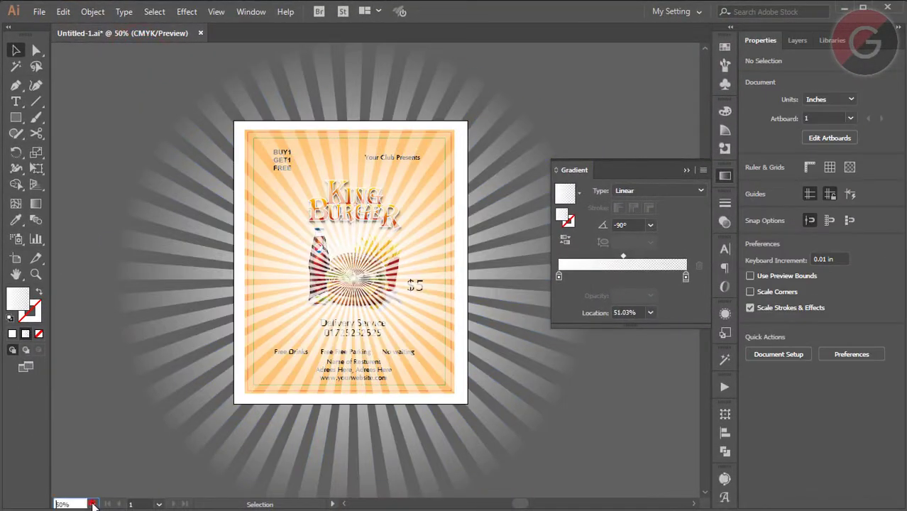
# Send the beam group to the back, then bring it forward one level above the background.
pyautogui.click(92, 504)
pyautogui.click(107, 492)
pyautogui.click(497, 96)
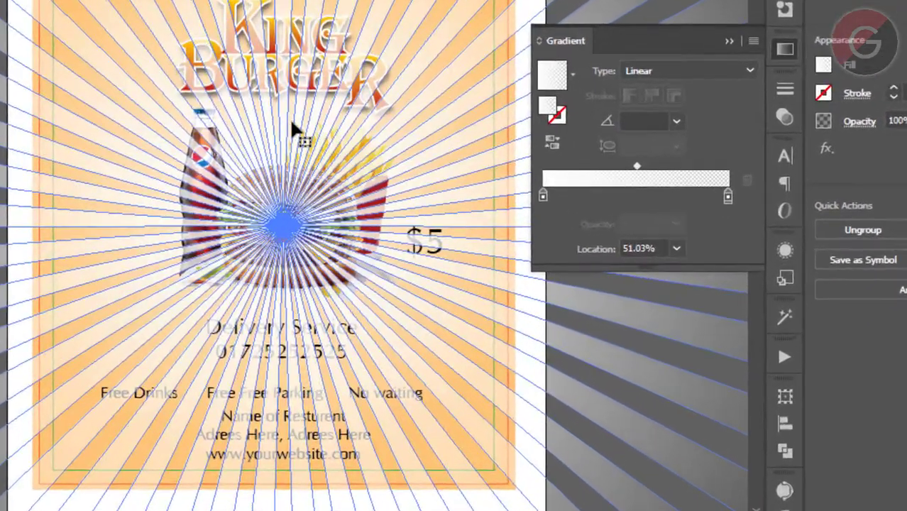
pyautogui.rightClick(294, 128)
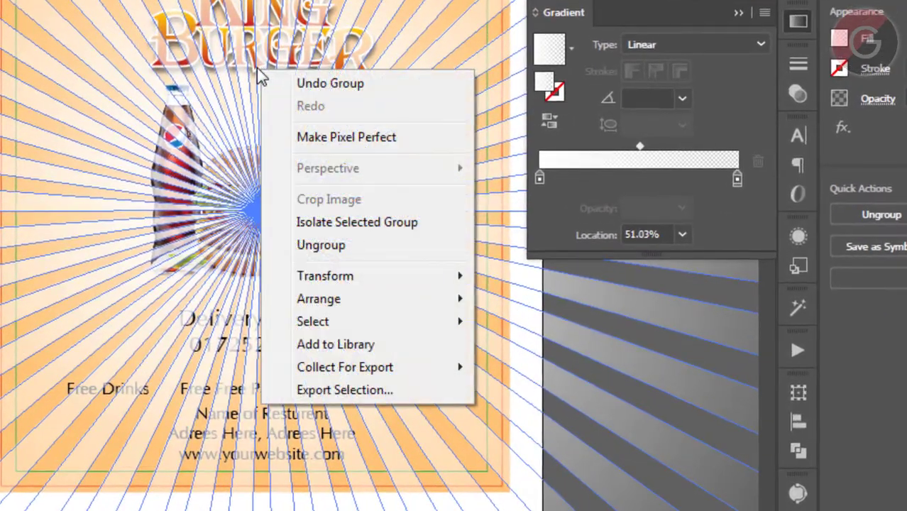
pyautogui.click(383, 298)
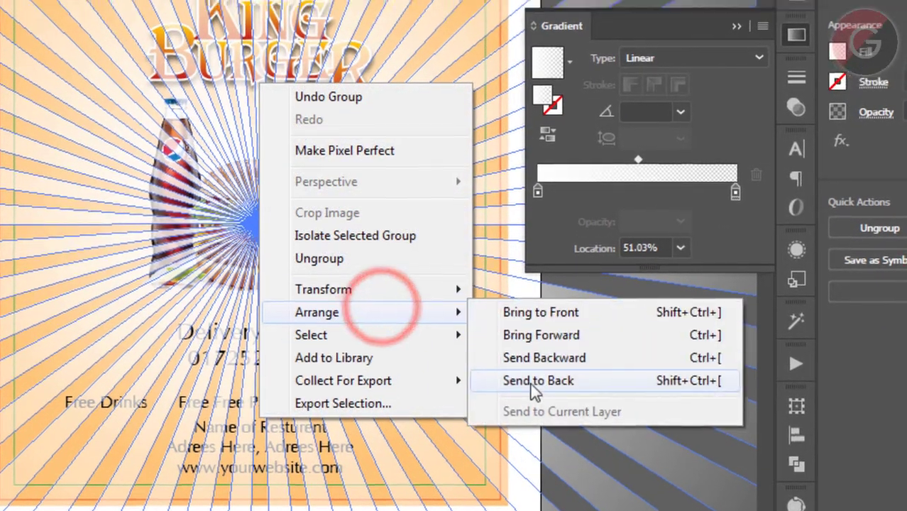
pyautogui.click(532, 367)
pyautogui.rightClick(225, 80)
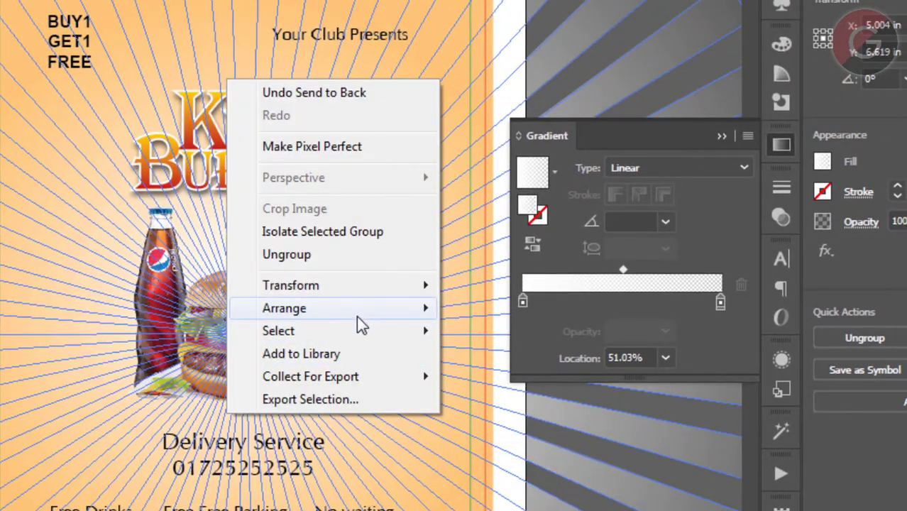
pyautogui.click(359, 320)
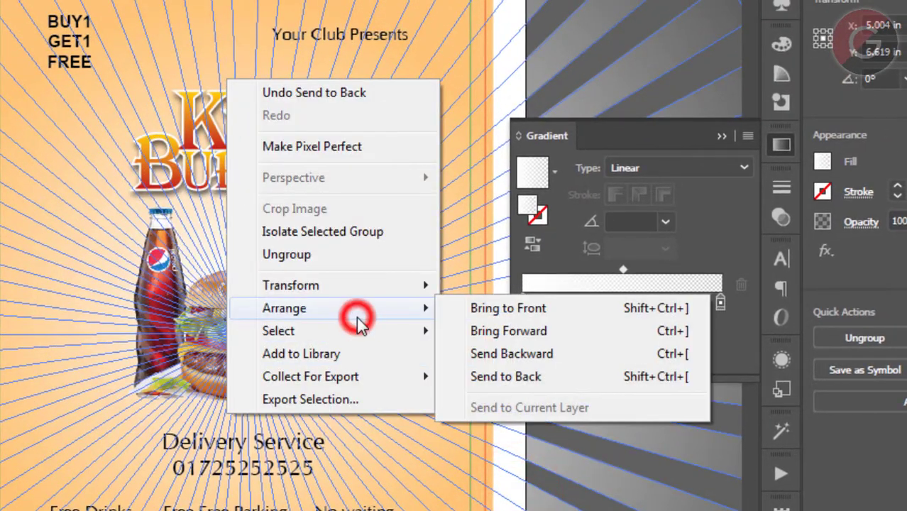
pyautogui.click(529, 337)
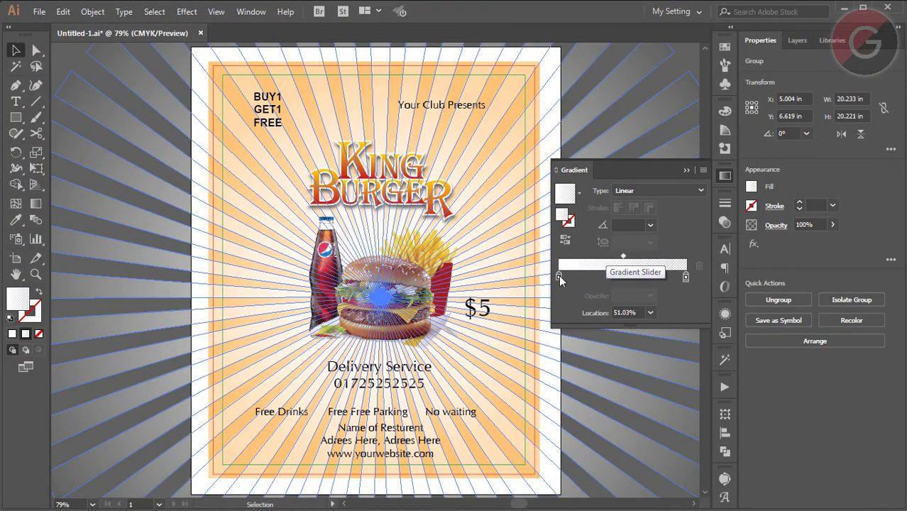
# Move the rays' gradient midpoint to 29.49%.
pyautogui.click(558, 275)
pyautogui.moveTo(624, 255); pyautogui.dragTo(594, 254)
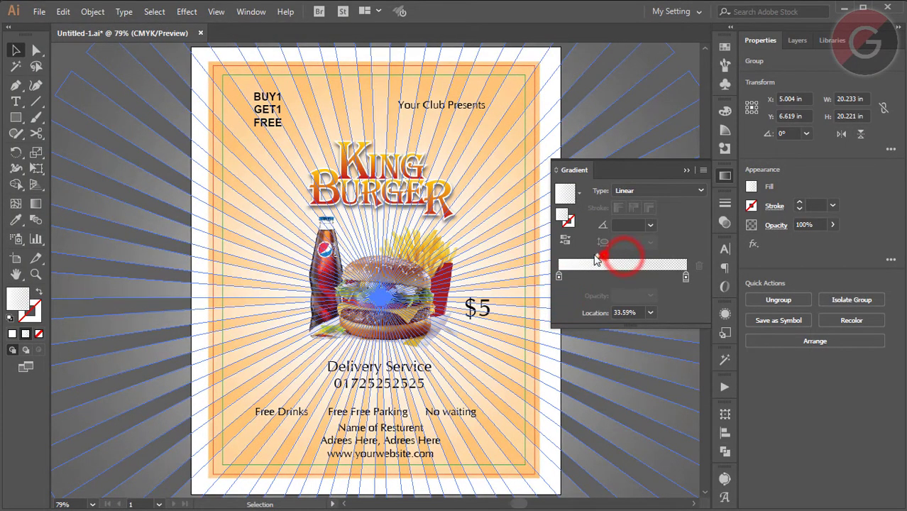
pyautogui.click(71, 61)
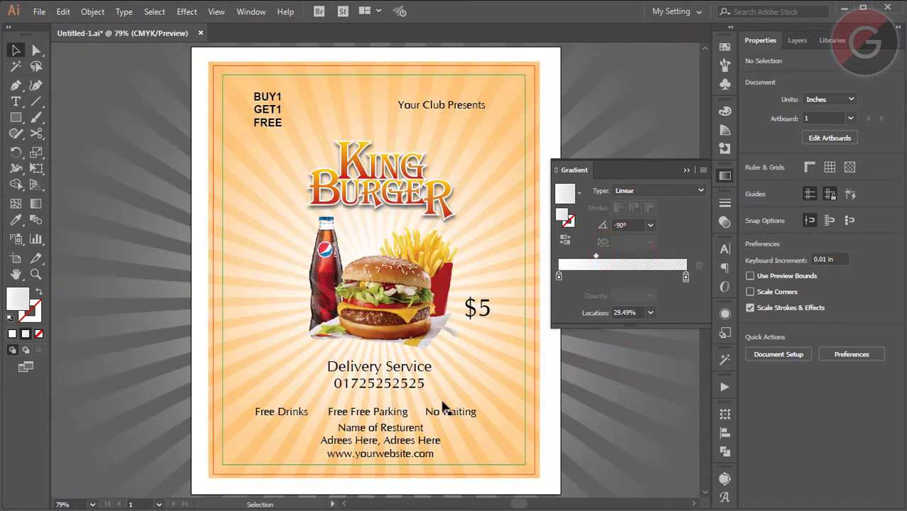
# Save the flyer, then enlarge the burger and bottle images proportionally.
pyautogui.click(725, 174)
pyautogui.hotkey('ctrl', 's')
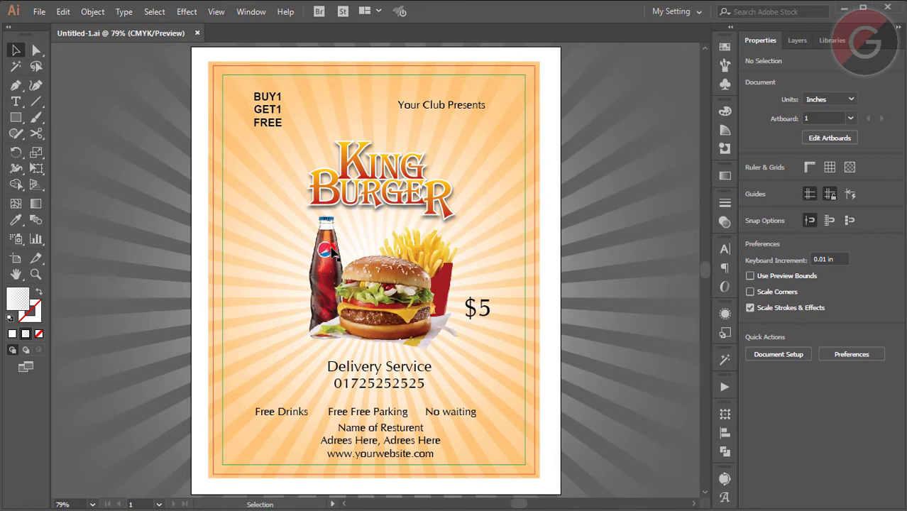
pyautogui.click(330, 255)
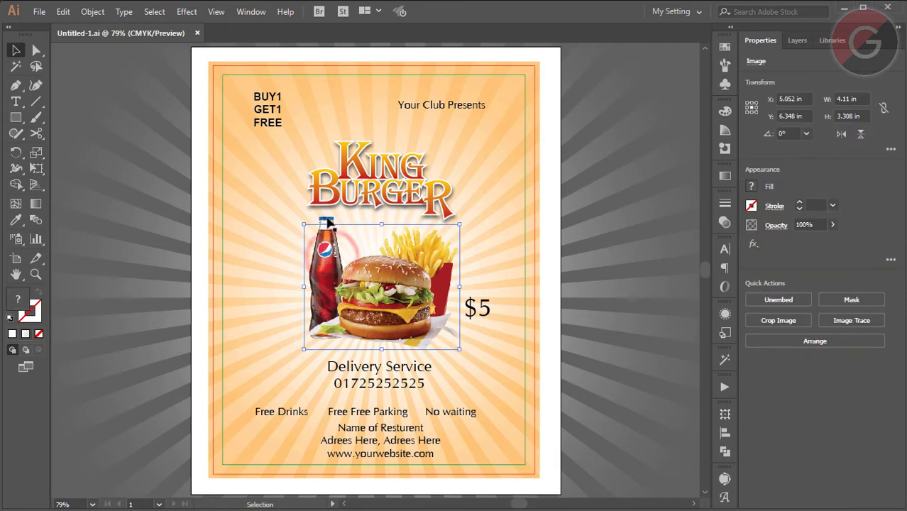
pyautogui.keyDown('shift'); pyautogui.click(327, 221); pyautogui.keyUp('shift')
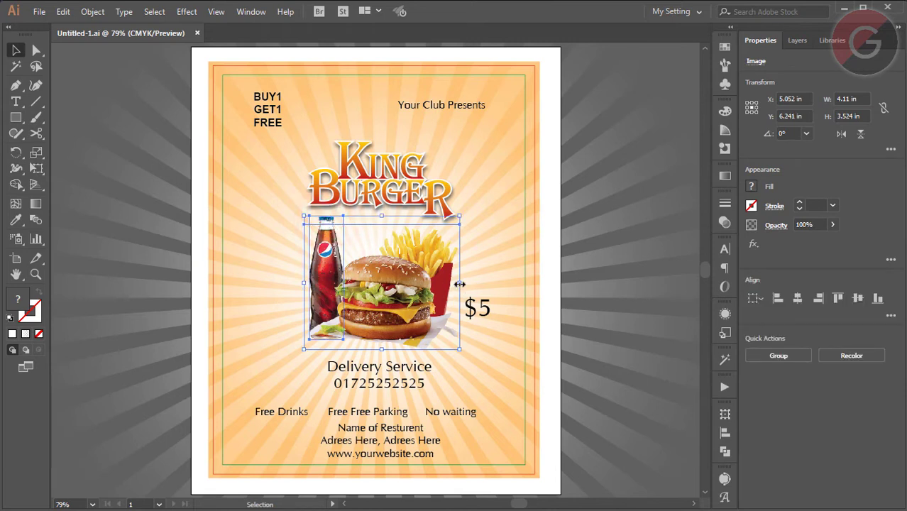
pyautogui.moveTo(460, 283); pyautogui.dragTo(471, 284)
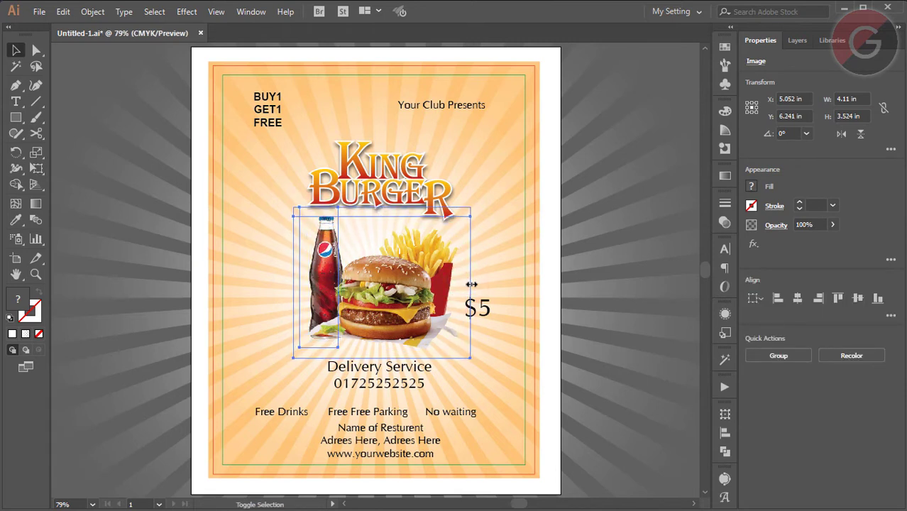
# Move the Pepsi bottle slightly higher and nudge the burger artwork left and down.
pyautogui.keyDown('shift'); pyautogui.click(590, 236); pyautogui.keyUp('shift')
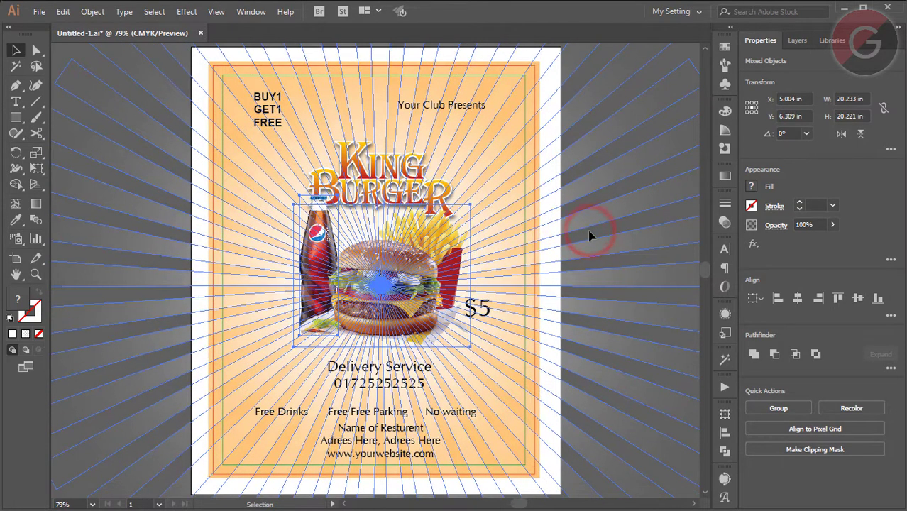
pyautogui.click(622, 187)
pyautogui.click(298, 196)
pyautogui.moveTo(313, 238); pyautogui.dragTo(319, 231)
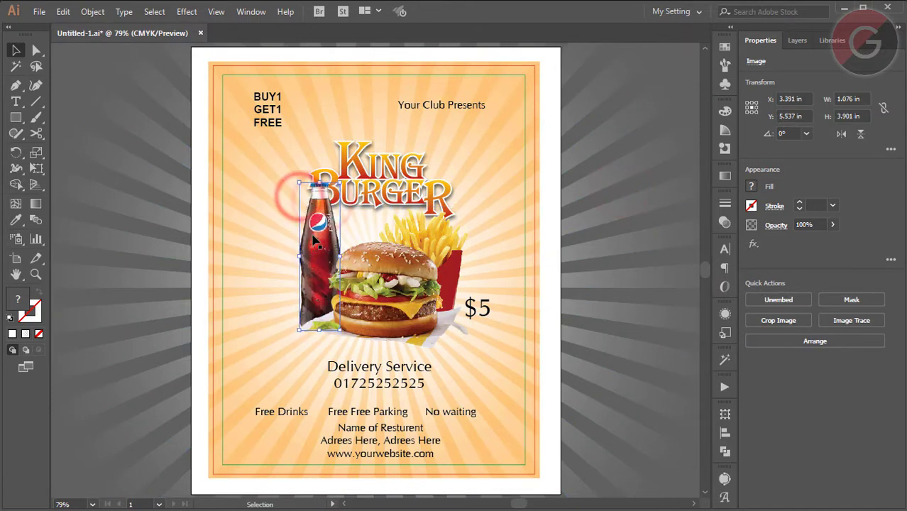
pyautogui.keyDown('shift'); pyautogui.click(400, 282); pyautogui.keyUp('shift')
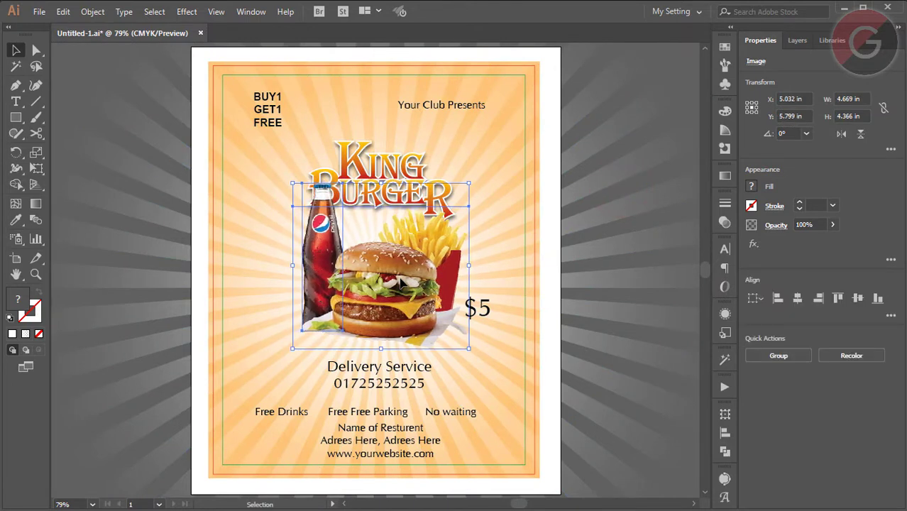
pyautogui.press('Left')
pyautogui.press('Left')
pyautogui.press('Left')
pyautogui.press('Left')
pyautogui.press('Left')
pyautogui.press('Left')
pyautogui.press('Left')
pyautogui.press('Left')
pyautogui.press('Left')
pyautogui.press('Left')
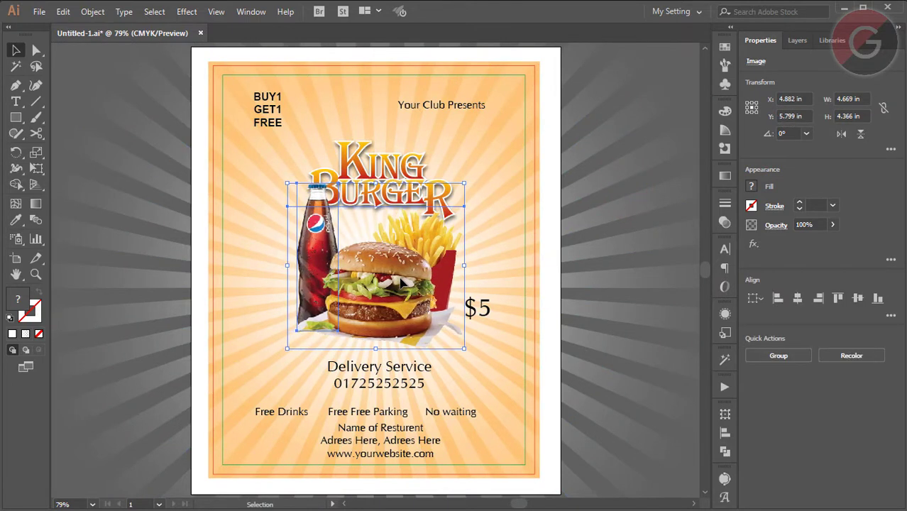
pyautogui.press('Down')
pyautogui.press('Down')
pyautogui.press('Down')
pyautogui.press('Down')
pyautogui.press('Down')
pyautogui.press('Down')
pyautogui.click(593, 277)
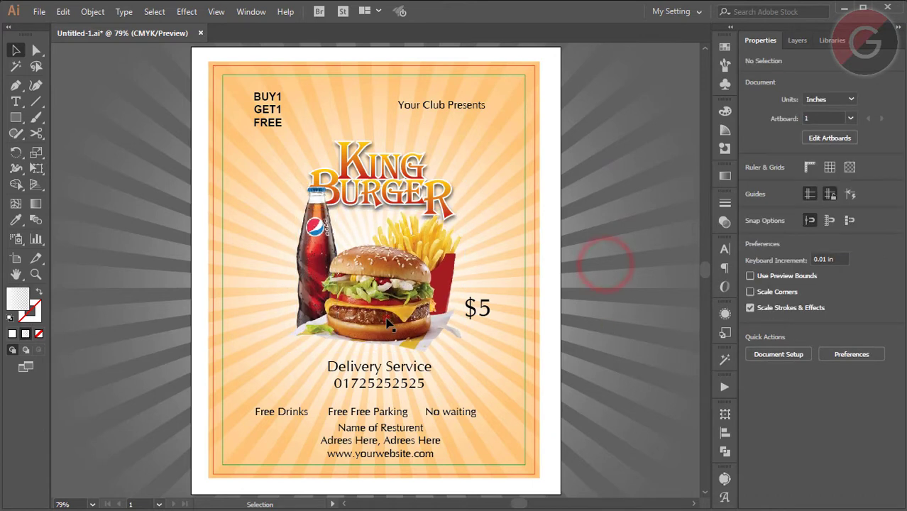
pyautogui.click(387, 320)
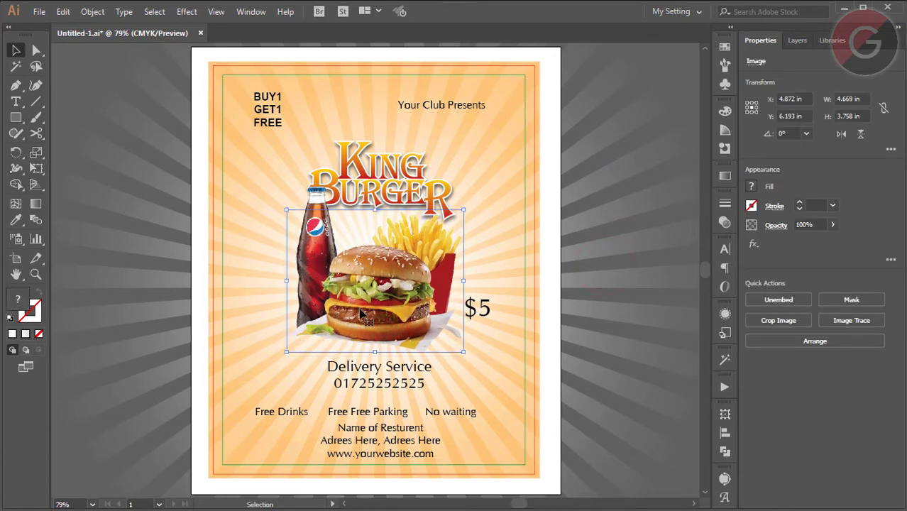
pyautogui.click(35, 275)
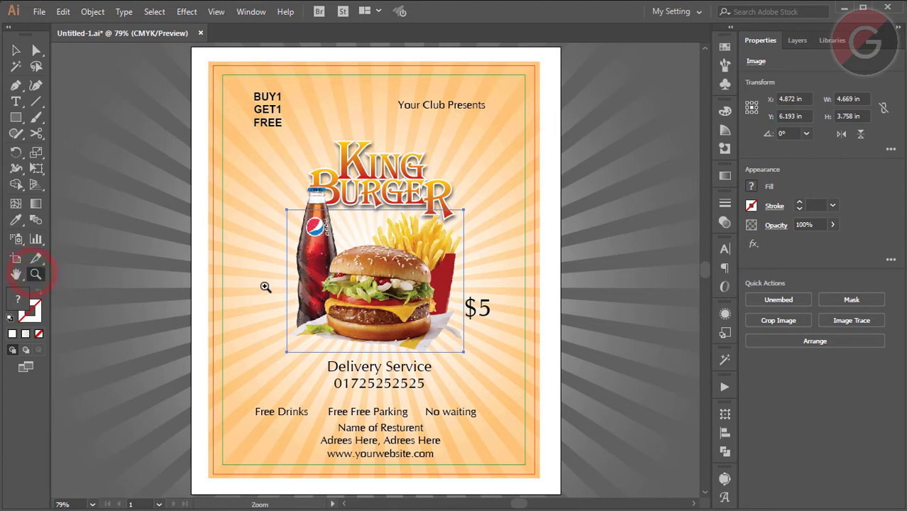
# Draw a curved shadow shape under the burger with the Pen tool and fill it black.
pyautogui.moveTo(265, 286); pyautogui.dragTo(492, 373)
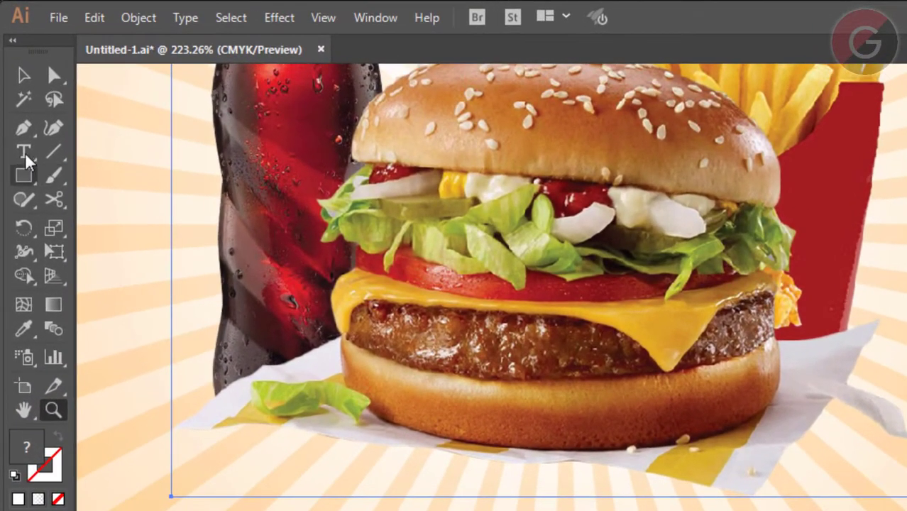
pyautogui.click(23, 132)
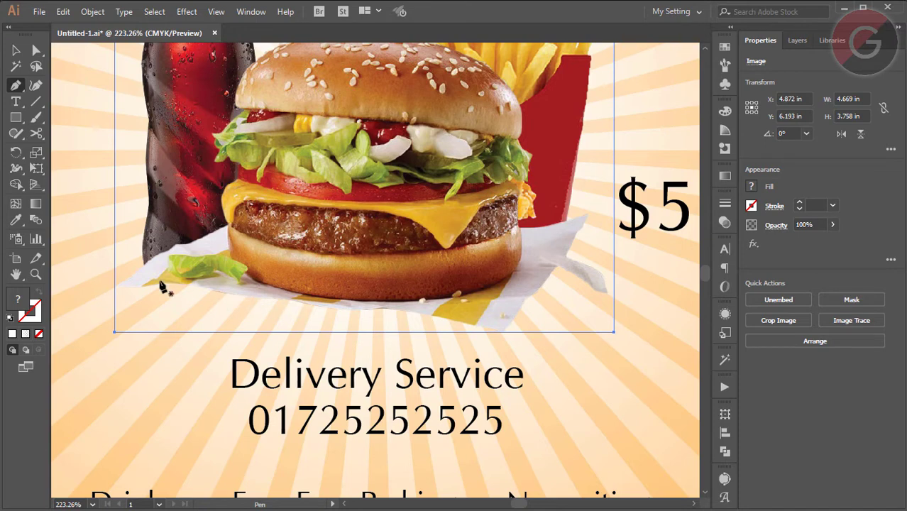
pyautogui.click(227, 242)
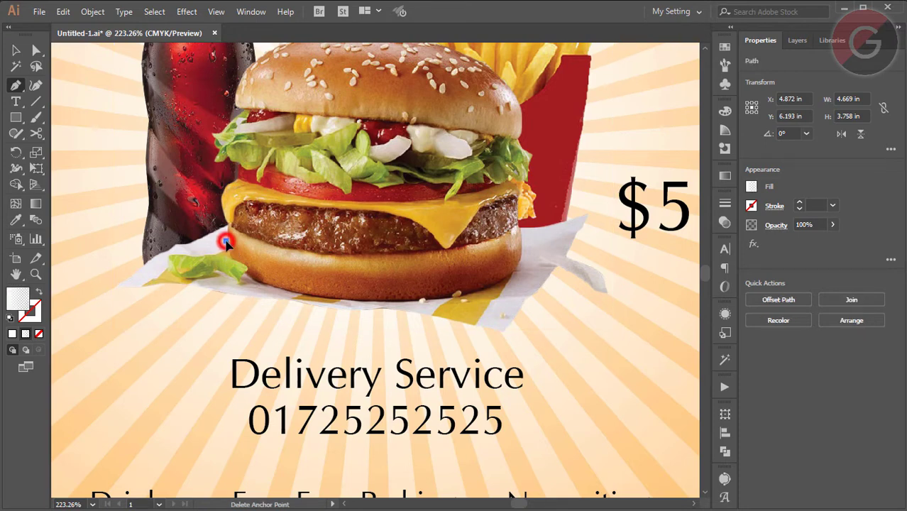
pyautogui.moveTo(125, 298); pyautogui.dragTo(220, 301)
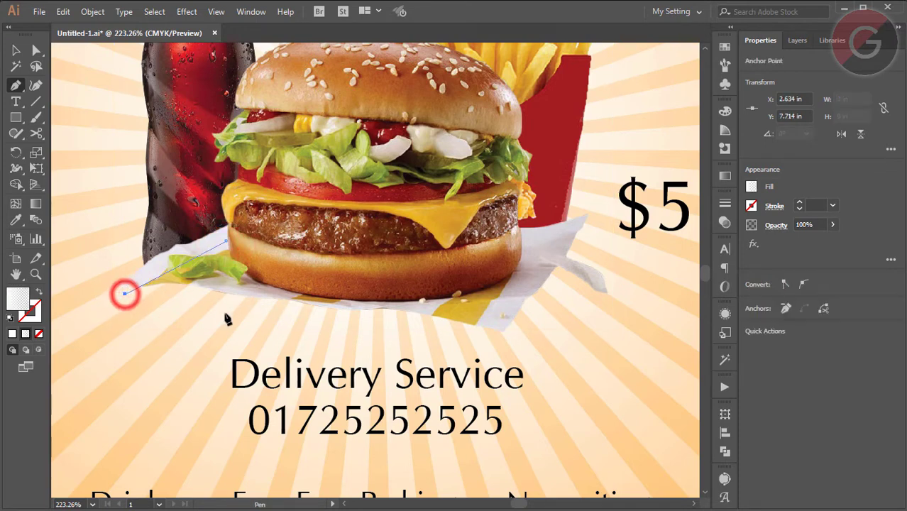
pyautogui.moveTo(361, 325); pyautogui.dragTo(495, 345)
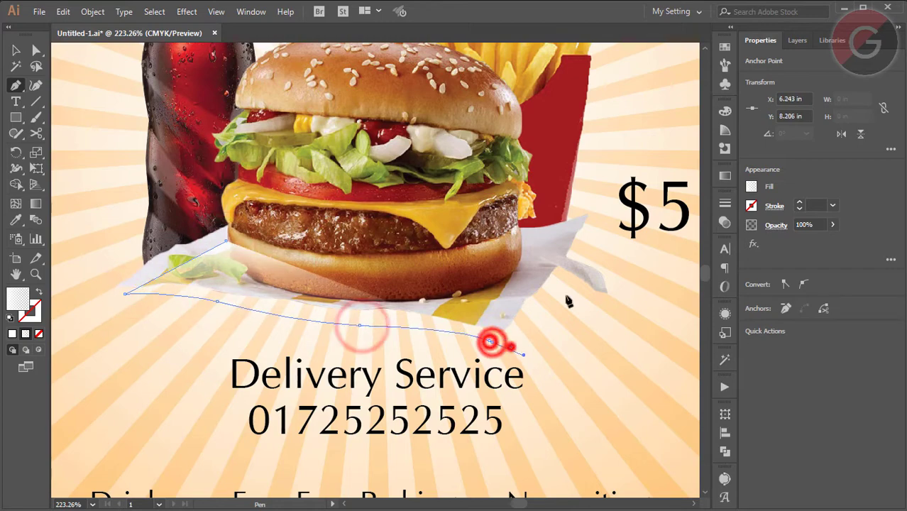
pyautogui.click(504, 346)
pyautogui.click(564, 234)
pyautogui.press('v')
pyautogui.click(751, 186)
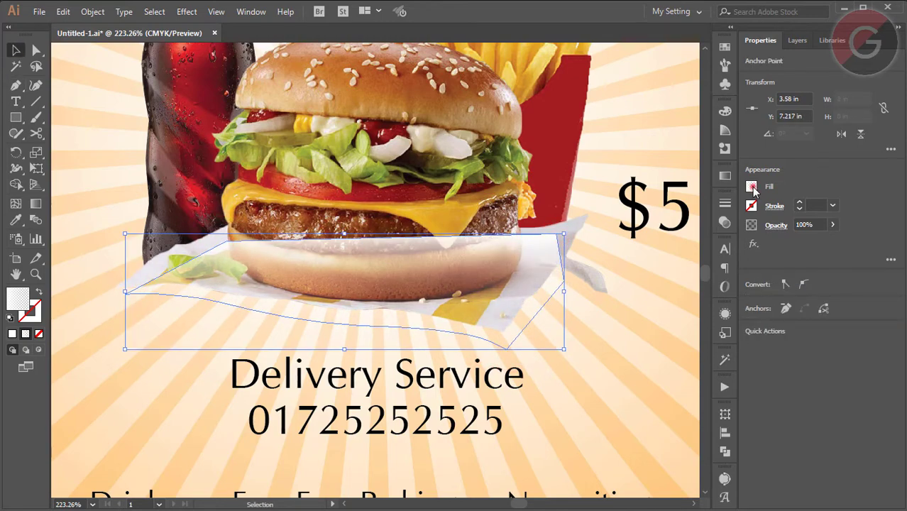
pyautogui.click(636, 236)
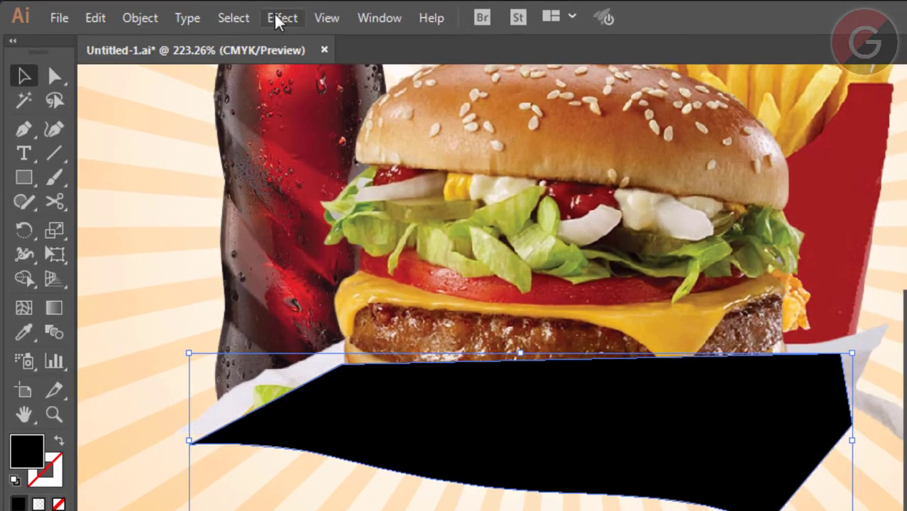
# Apply a 0.1 in Stylize > Feather effect to the black shadow shape.
pyautogui.click(275, 17)
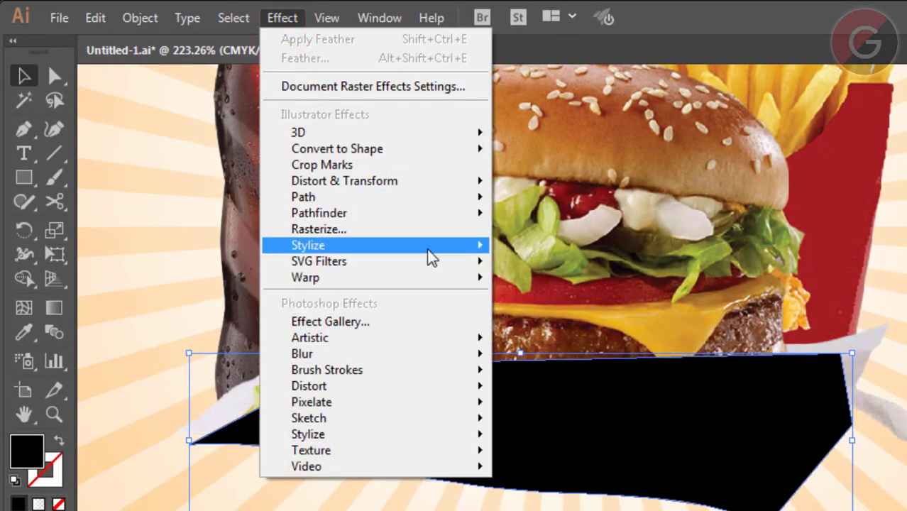
pyautogui.click(429, 245)
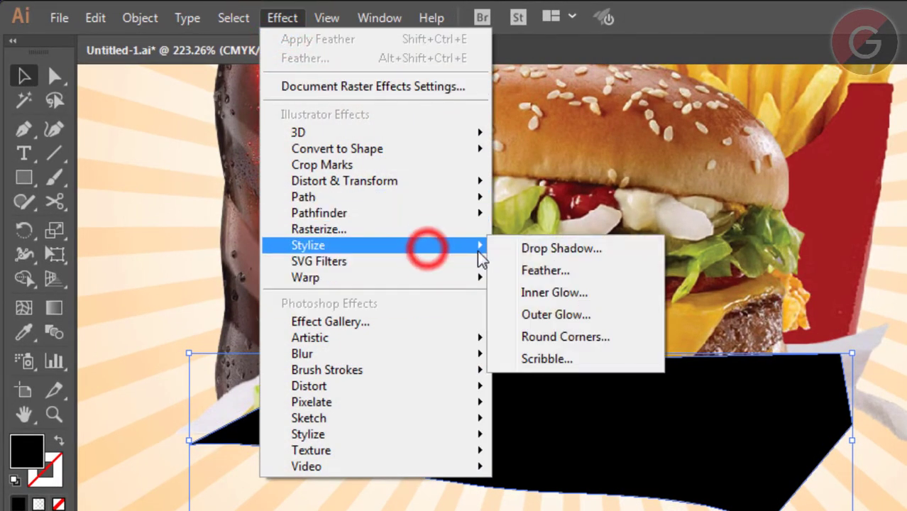
pyautogui.click(529, 271)
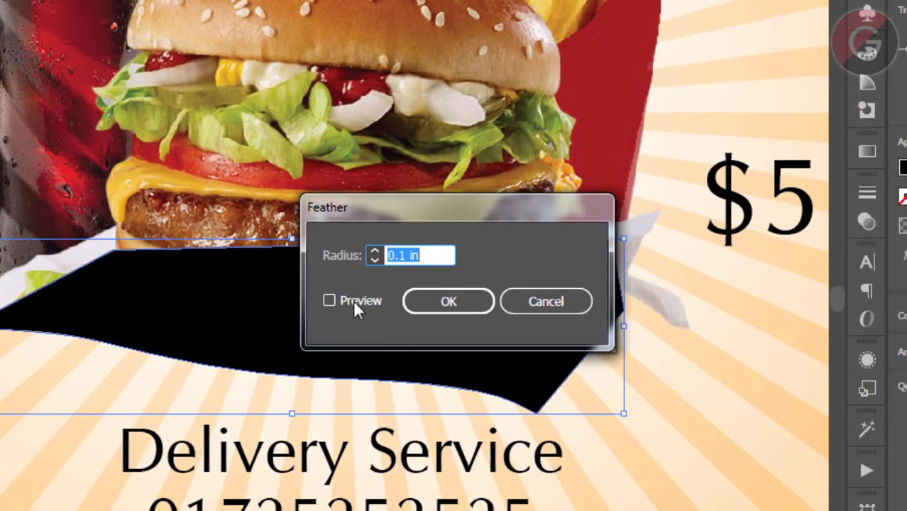
pyautogui.click(355, 303)
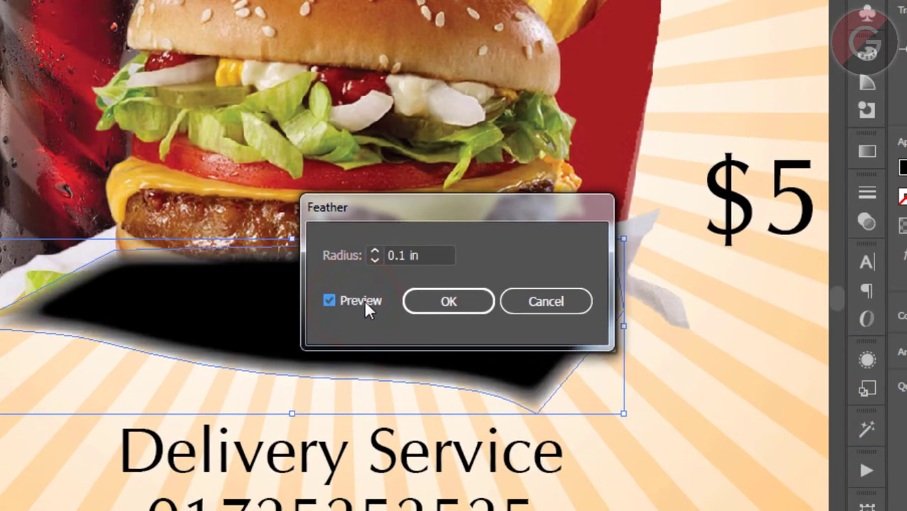
pyautogui.moveTo(451, 216); pyautogui.dragTo(520, 195)
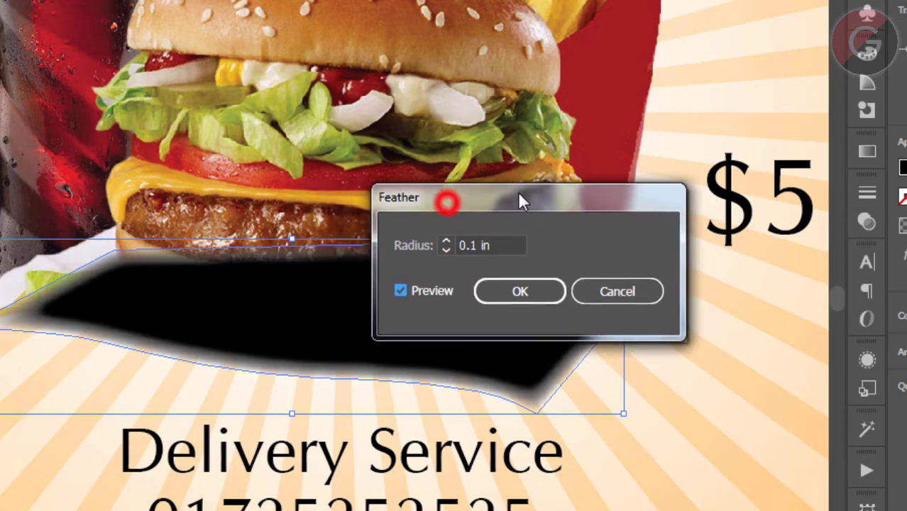
pyautogui.click(475, 245)
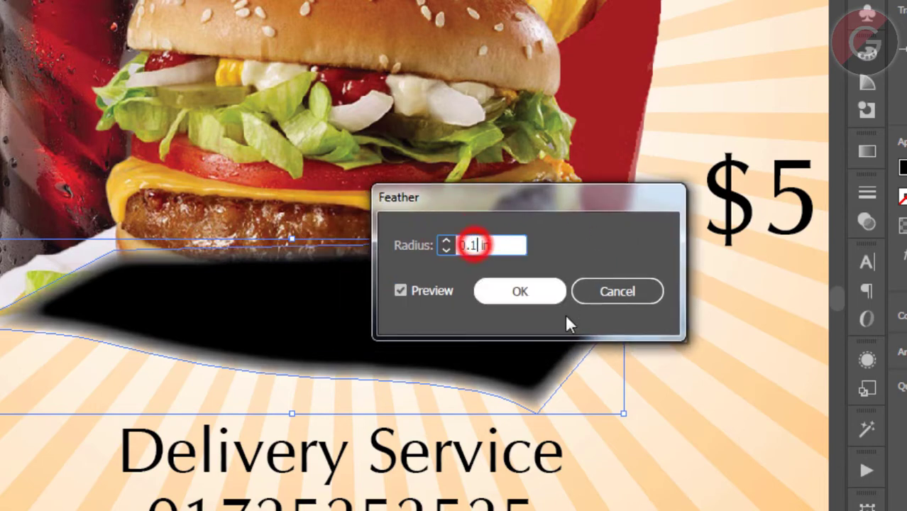
pyautogui.click(525, 295)
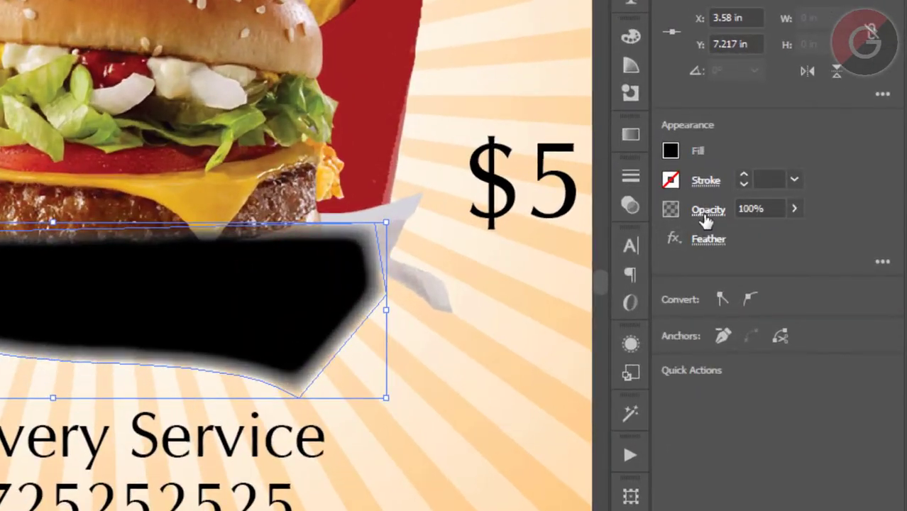
# Set the shadow's blending mode to Multiply and send it behind the burger.
pyautogui.click(705, 216)
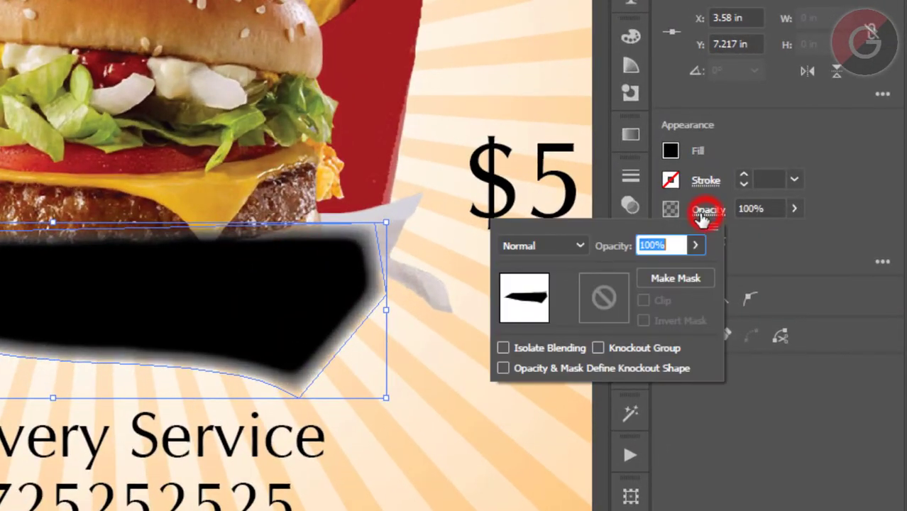
pyautogui.click(529, 250)
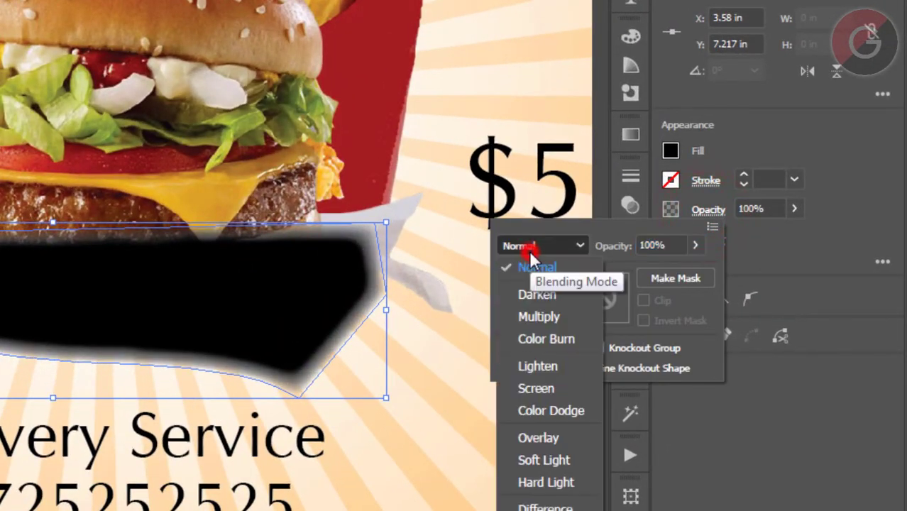
pyautogui.click(539, 316)
pyautogui.click(829, 173)
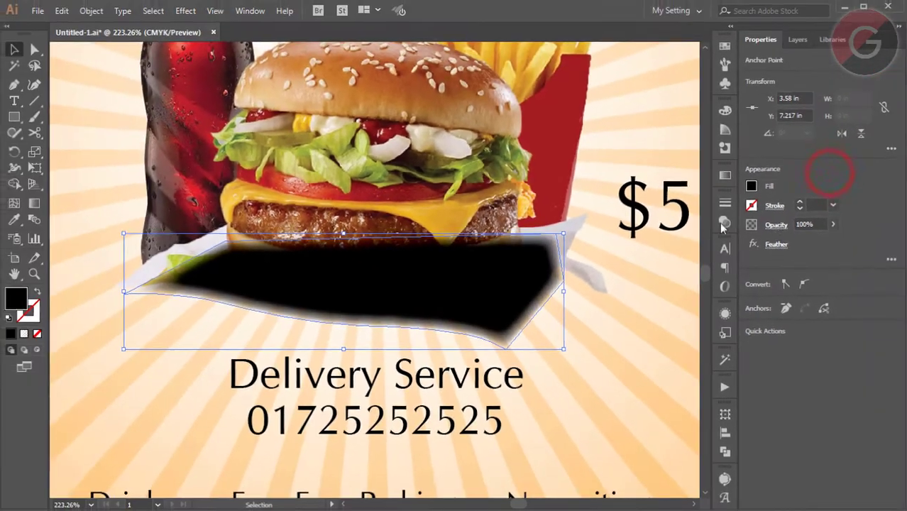
pyautogui.rightClick(383, 270)
pyautogui.click(592, 421)
pyautogui.rightClick(375, 263)
pyautogui.click(559, 398)
pyautogui.rightClick(401, 273)
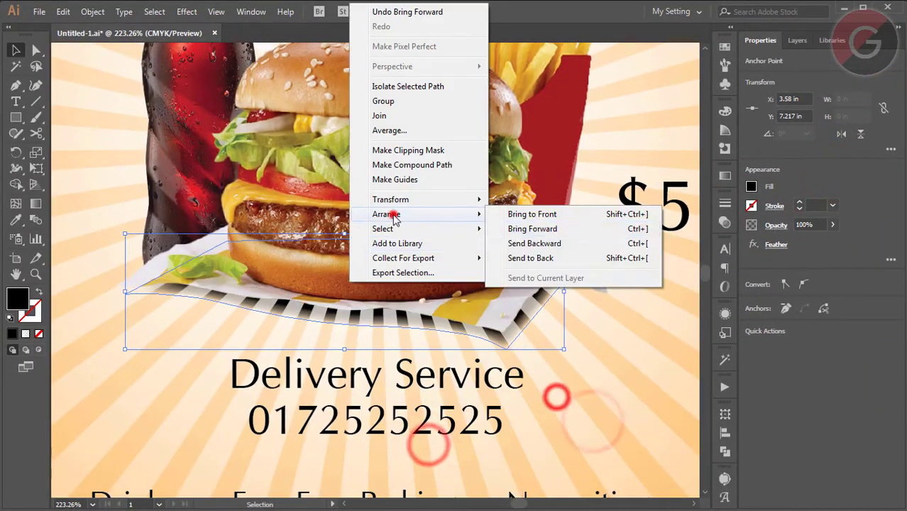
pyautogui.click(544, 227)
# Stretch the shadow slightly further left and lower its opacity to 36%.
pyautogui.click(518, 332)
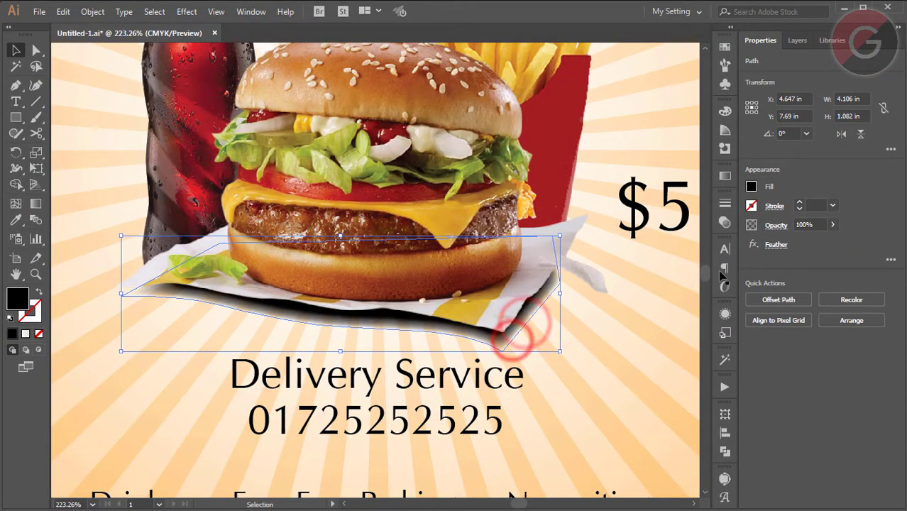
pyautogui.moveTo(121, 294); pyautogui.dragTo(114, 294)
pyautogui.click(832, 225)
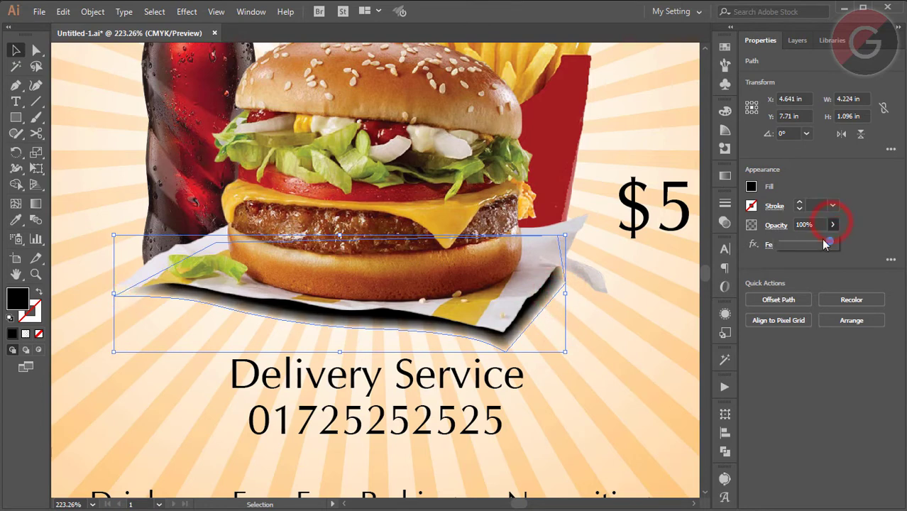
pyautogui.moveTo(807, 246); pyautogui.dragTo(798, 242)
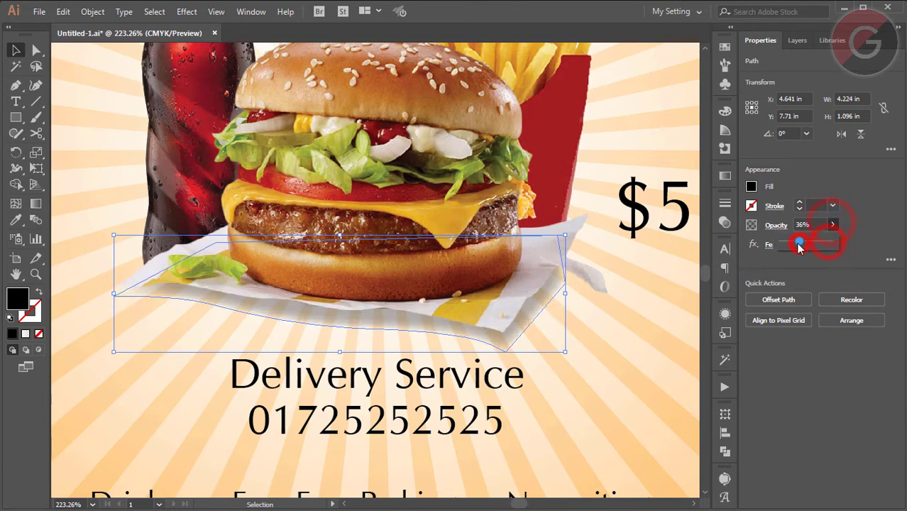
pyautogui.keyDown('shift'); pyautogui.click(418, 219); pyautogui.keyUp('shift')
pyautogui.hotkey('ctrl', '-')
pyautogui.hotkey('ctrl', '-')
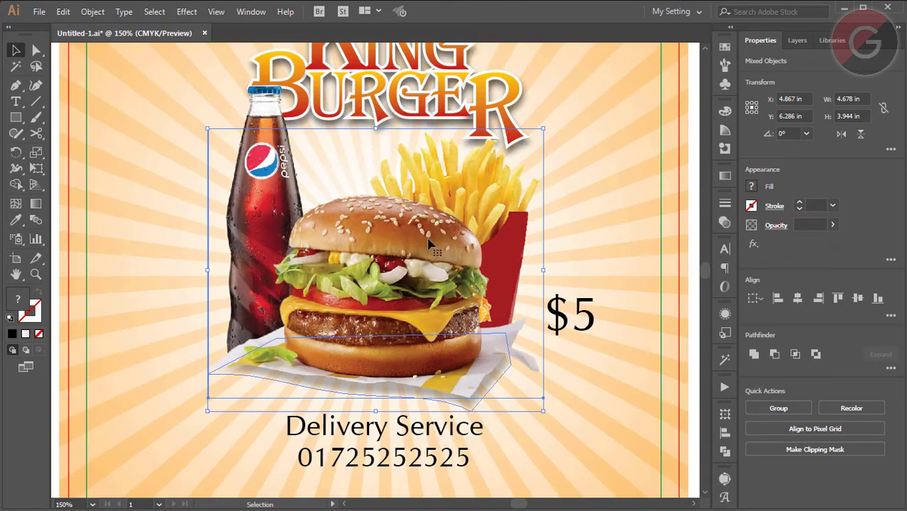
# Group the burger, cola bottle and shadow into one object.
pyautogui.keyDown('shift'); pyautogui.click(261, 120); pyautogui.keyUp('shift')
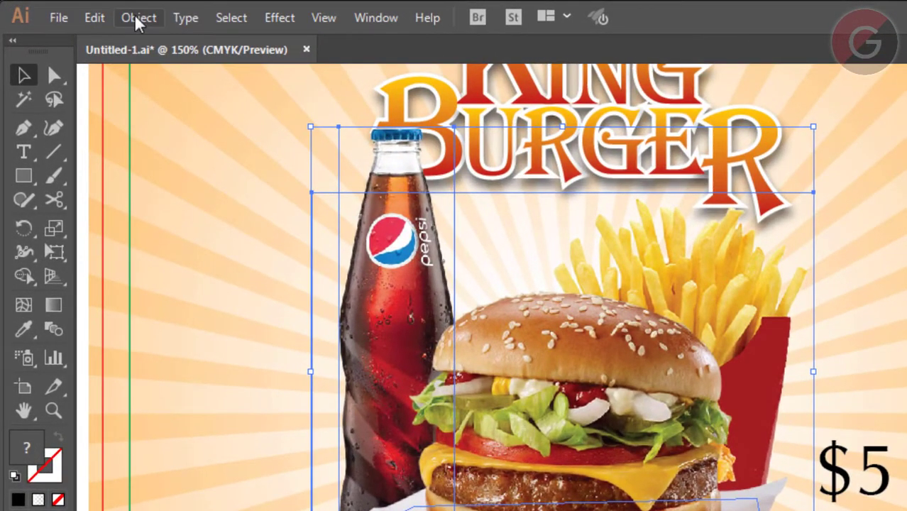
pyautogui.click(138, 18)
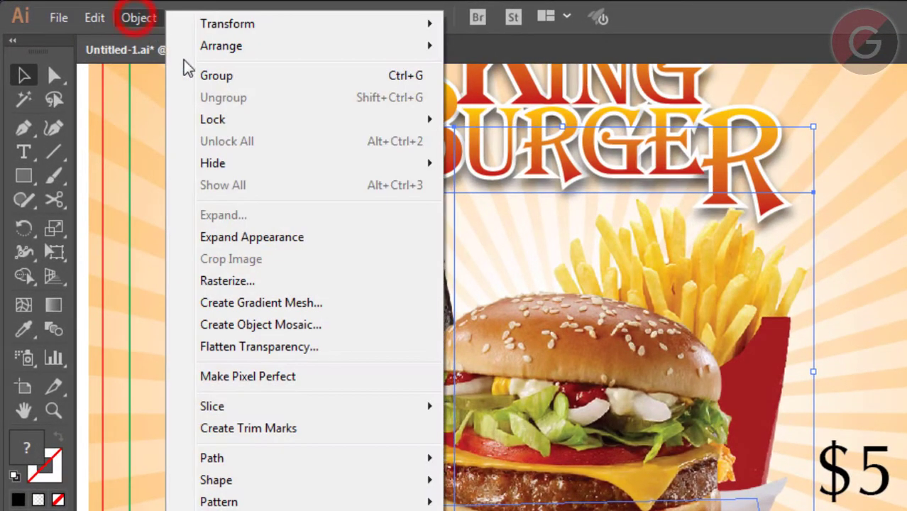
pyautogui.click(213, 75)
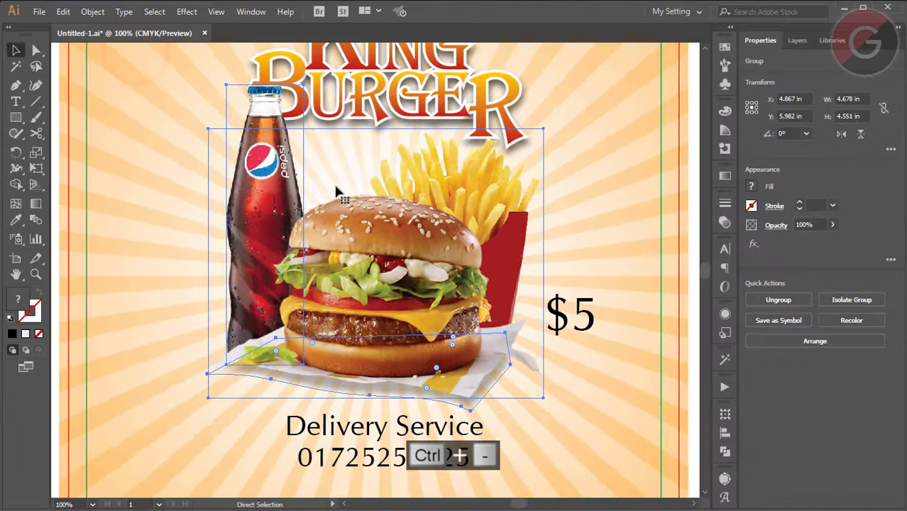
pyautogui.hotkey('ctrl', '-')
pyautogui.hotkey('ctrl', '-')
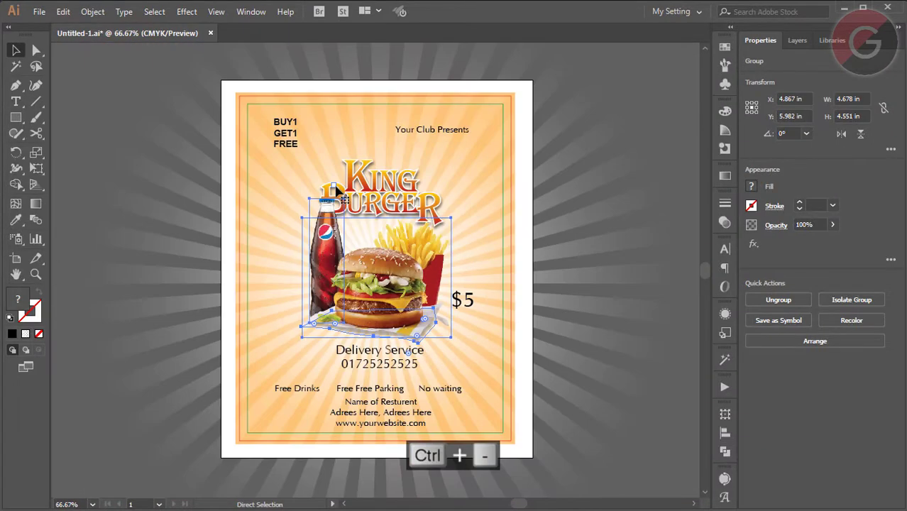
# Scale the King Burger title up to about 4.57 × 2.42 in above the burger.
pyautogui.click(670, 462)
pyautogui.click(440, 176)
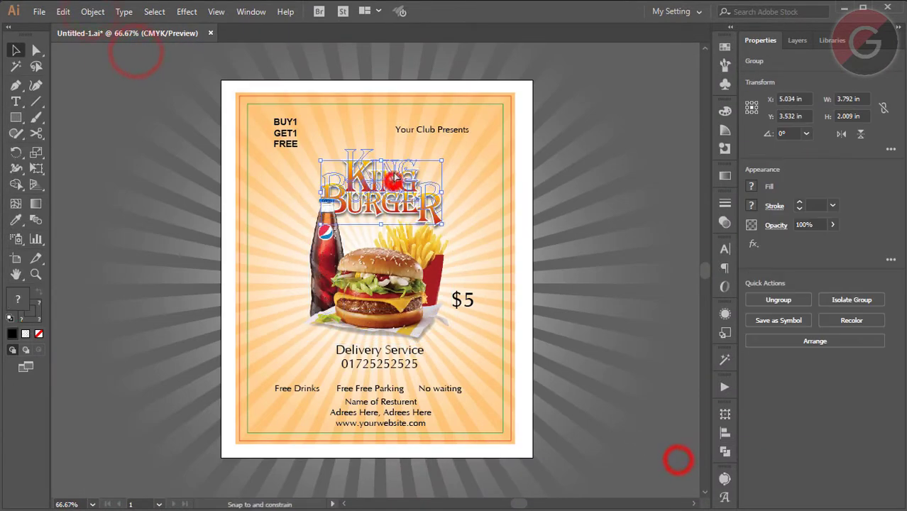
pyautogui.moveTo(452, 139); pyautogui.dragTo(455, 143)
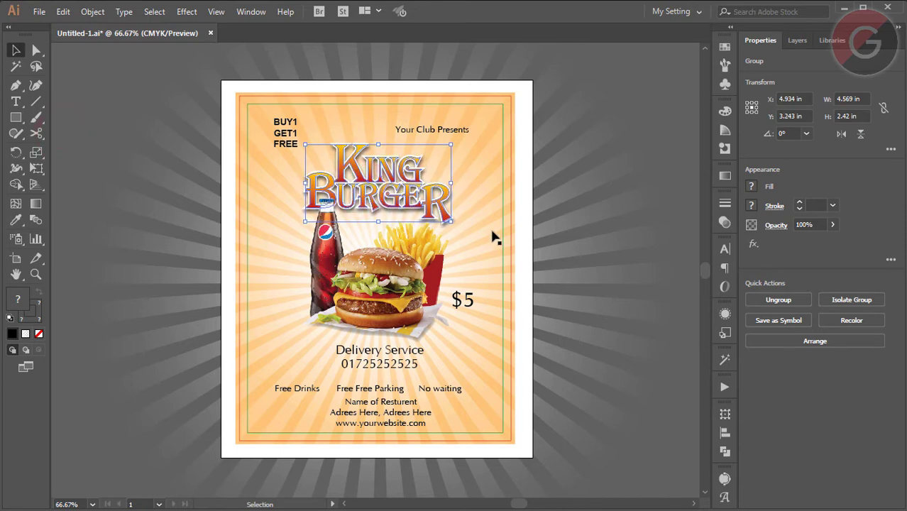
pyautogui.click(335, 281)
pyautogui.hotkey('ctrl', 'shift', 'a')
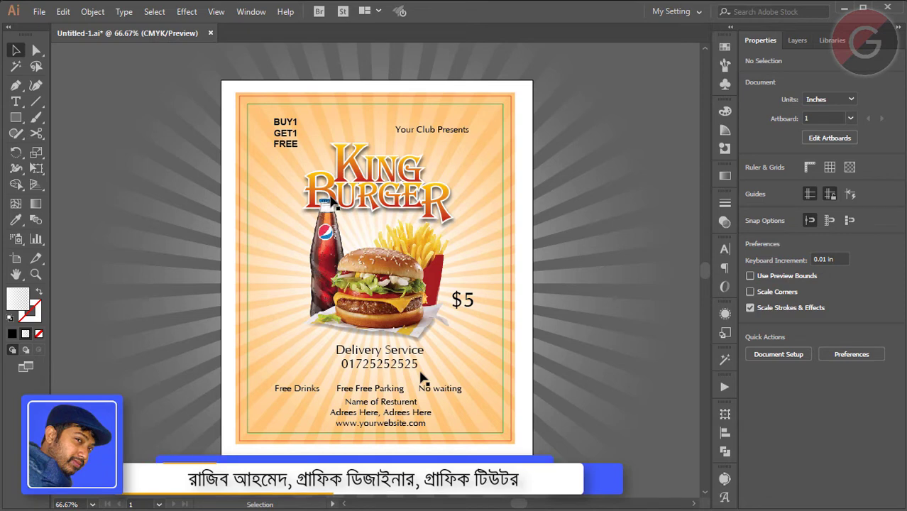
# Set the Delivery Service text to ITC Avant Garde Gothic Demi.
pyautogui.press('h')
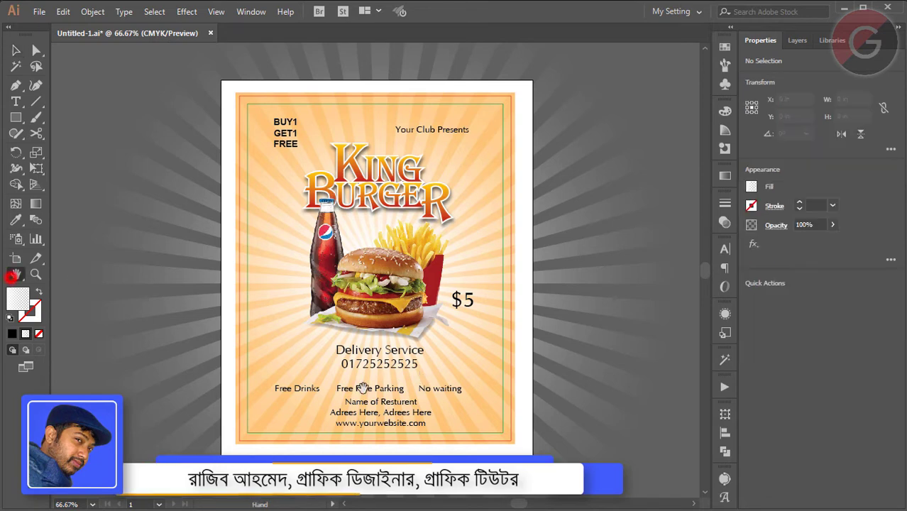
pyautogui.moveTo(358, 480); pyautogui.dragTo(362, 387)
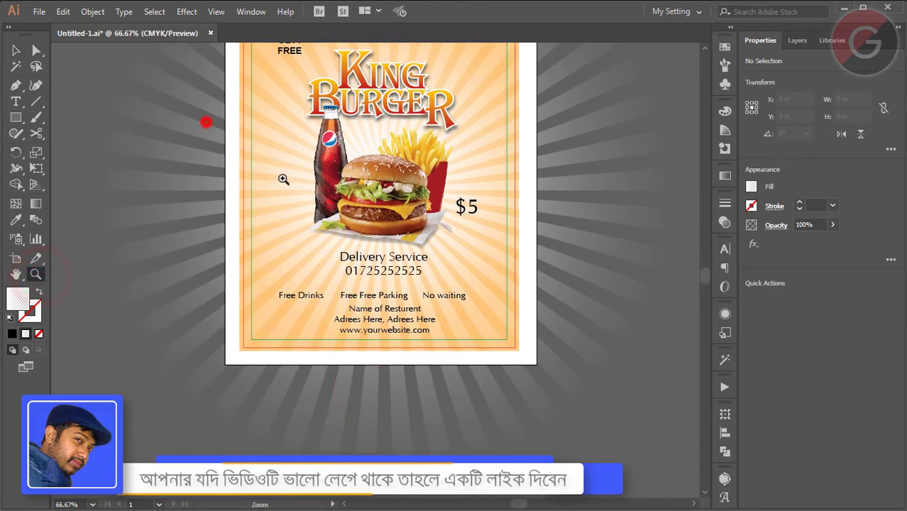
pyautogui.moveTo(204, 117); pyautogui.dragTo(549, 344)
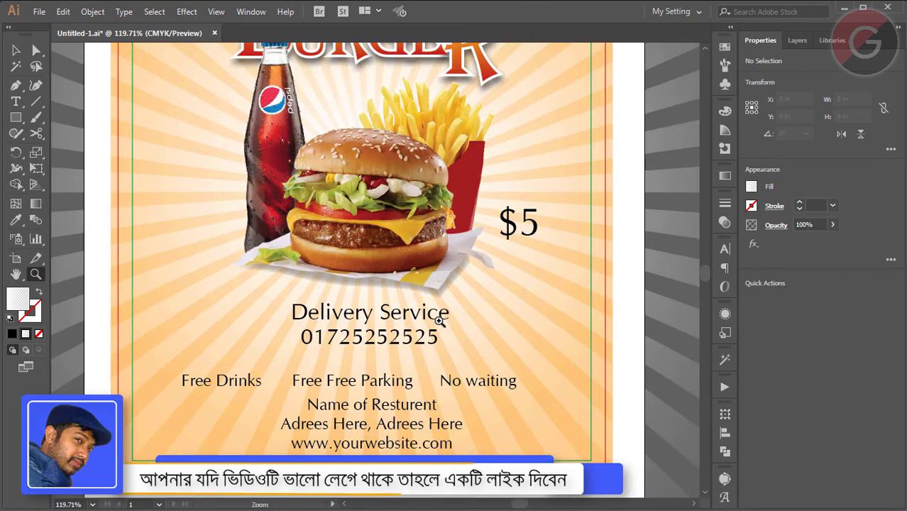
pyautogui.click(15, 51)
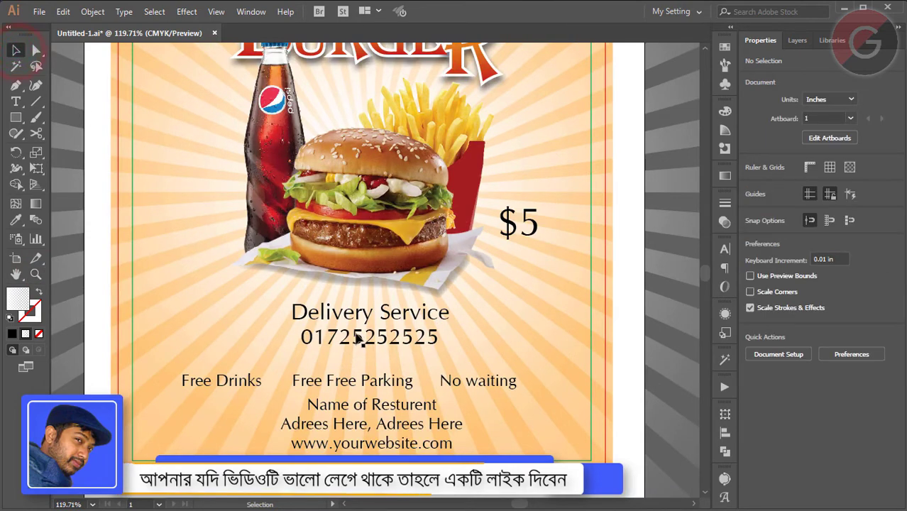
pyautogui.click(358, 336)
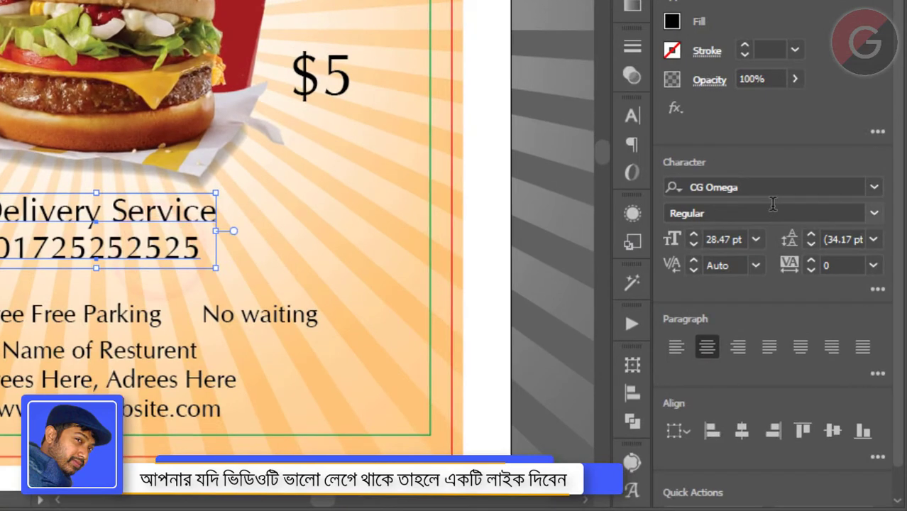
pyautogui.click(817, 295)
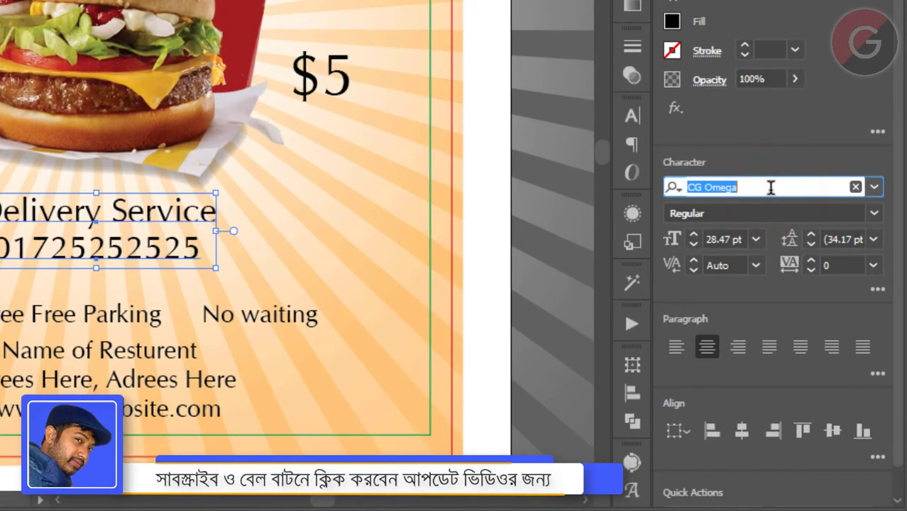
pyautogui.write('itc')
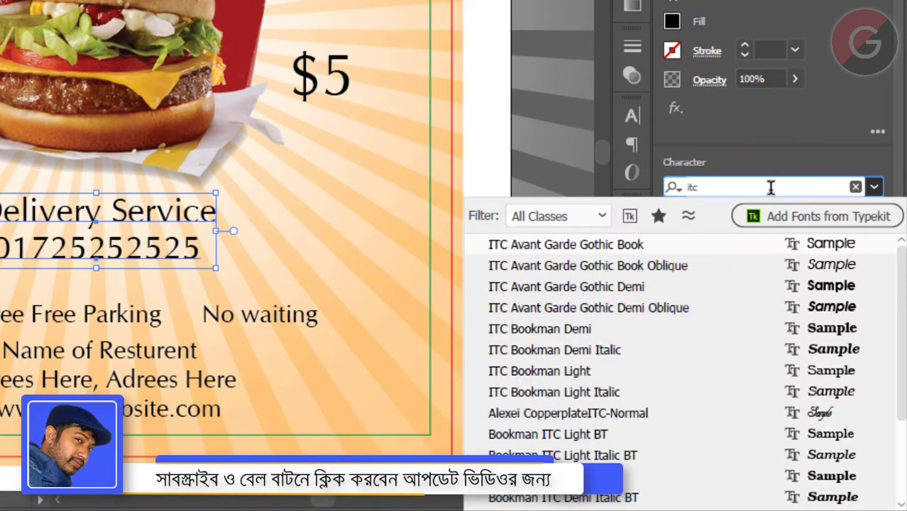
pyautogui.click(622, 291)
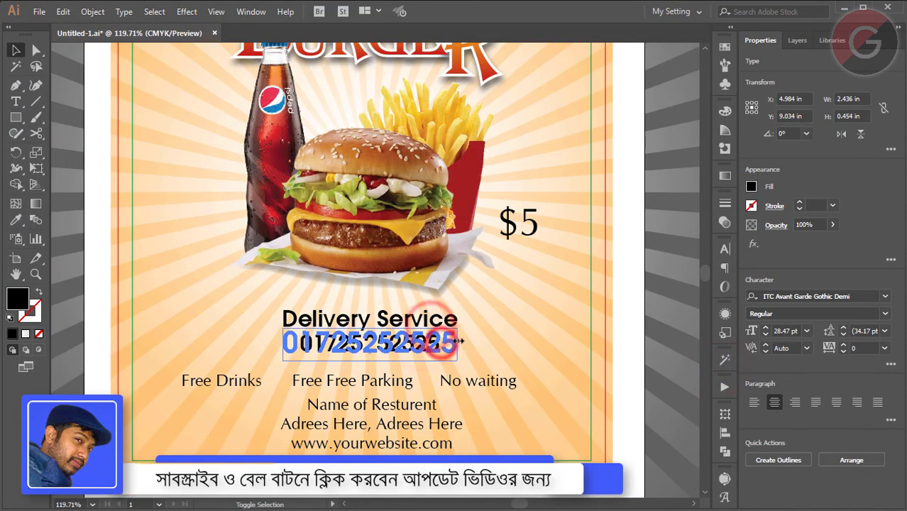
# Enlarge the phone number to 35.51 pt by dragging its bounding box.
pyautogui.moveTo(444, 344); pyautogui.dragTo(472, 373)
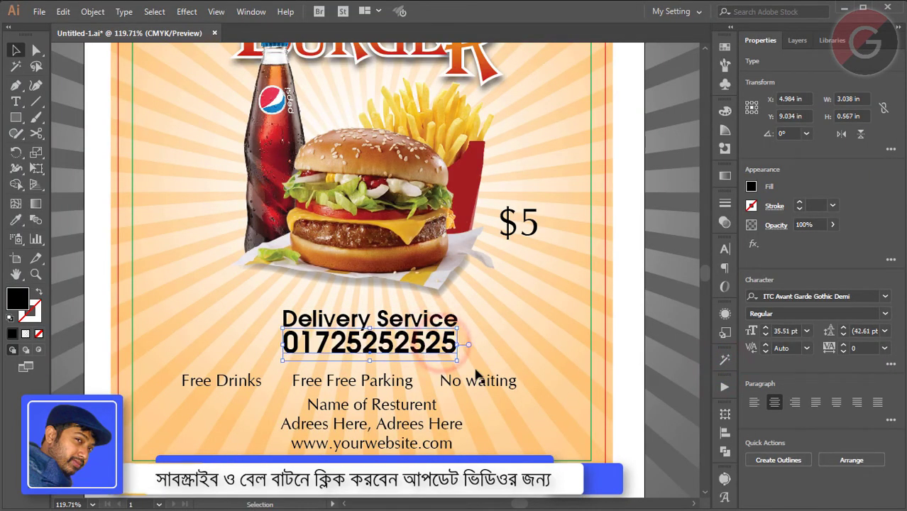
pyautogui.keyDown('shift'); pyautogui.click(440, 319); pyautogui.keyUp('shift')
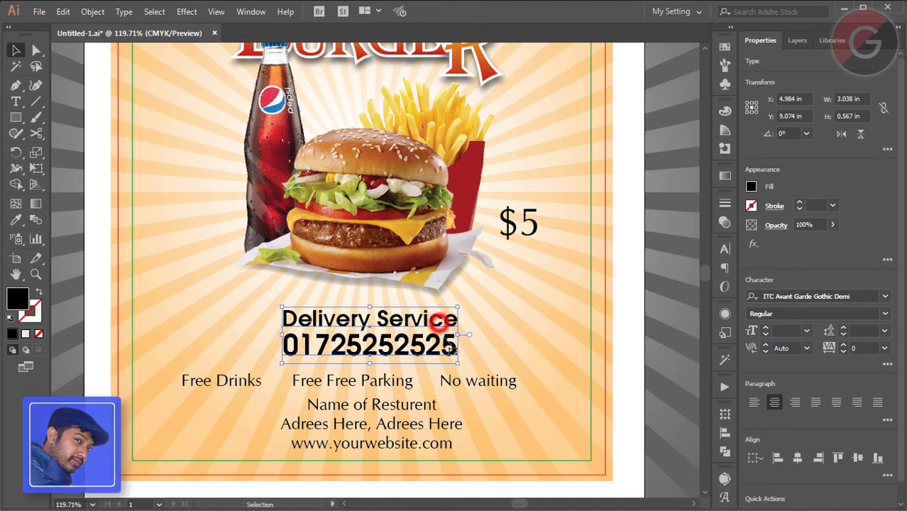
pyautogui.click(658, 331)
pyautogui.click(426, 323)
pyautogui.click(435, 348)
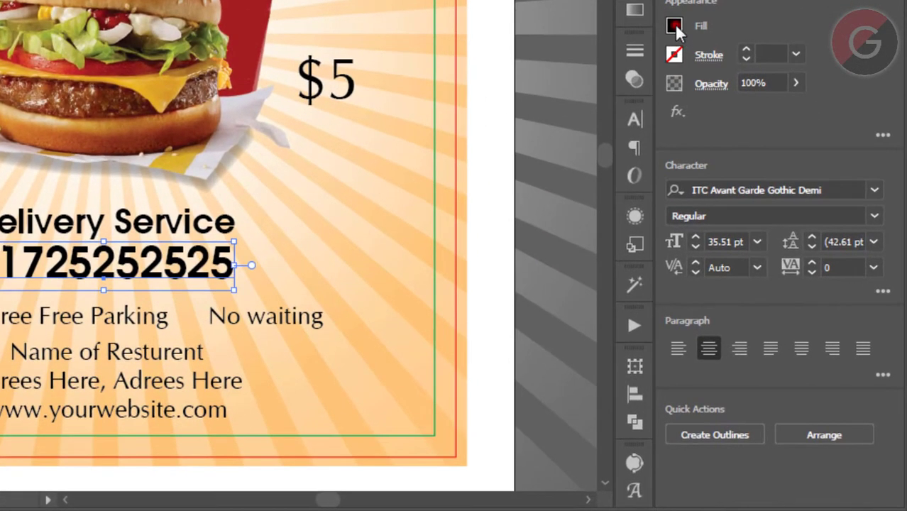
pyautogui.click(675, 25)
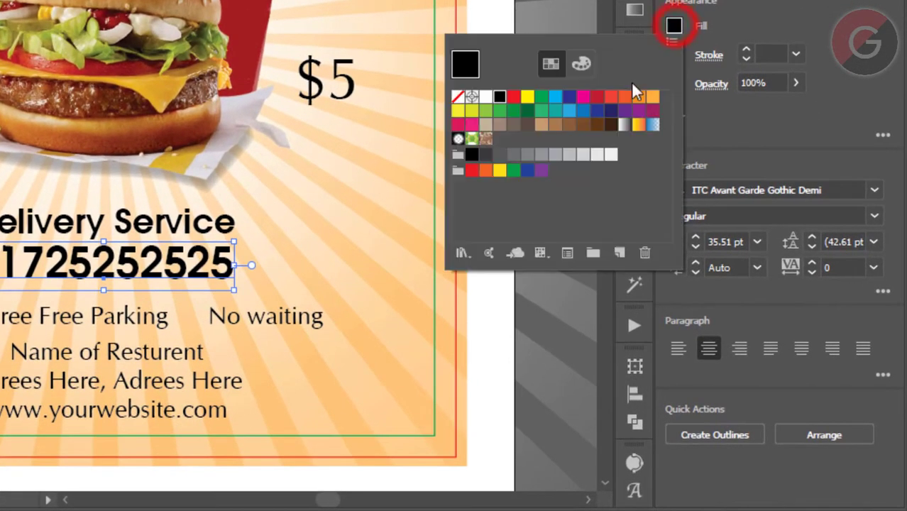
pyautogui.click(513, 97)
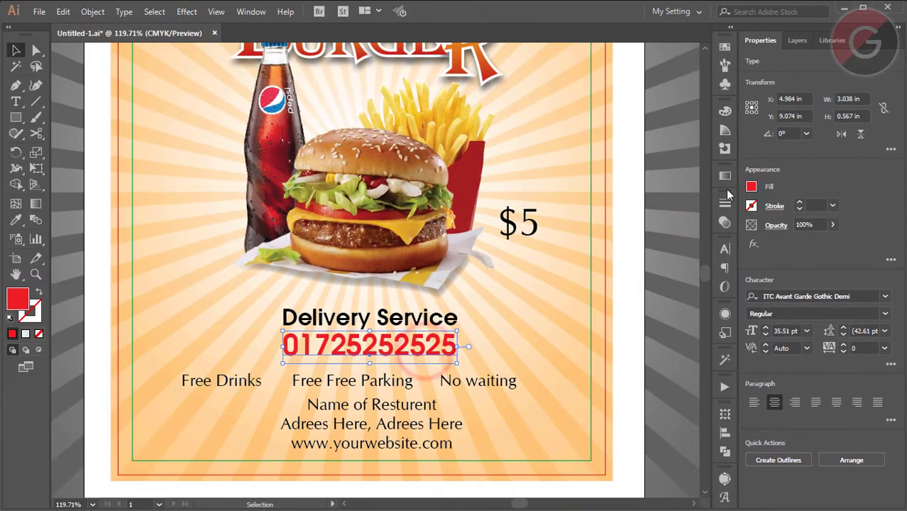
pyautogui.click(750, 185)
pyautogui.click(690, 213)
pyautogui.write('10')
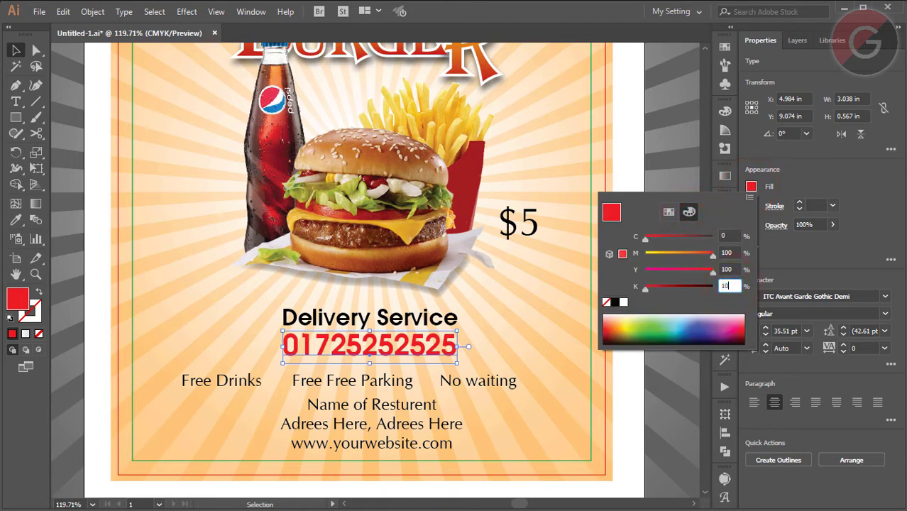
pyautogui.press('Return')
pyautogui.keyDown('shift'); pyautogui.click(421, 322); pyautogui.keyUp('shift')
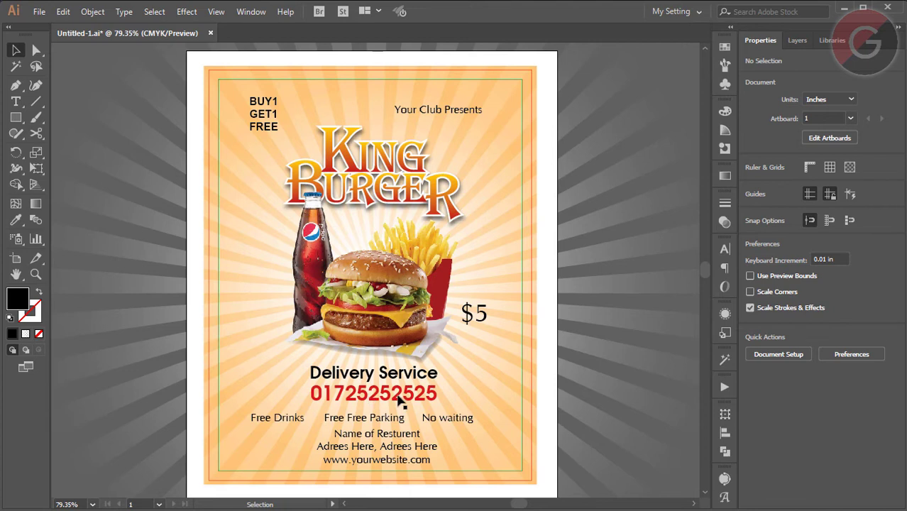
# Retype the Name of Resturent line as KING BURGER.
pyautogui.click(377, 190)
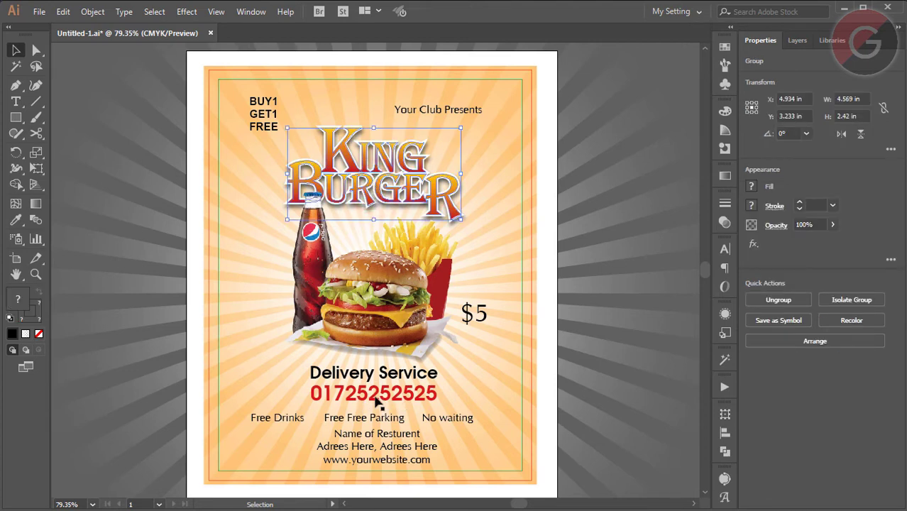
pyautogui.click(376, 401)
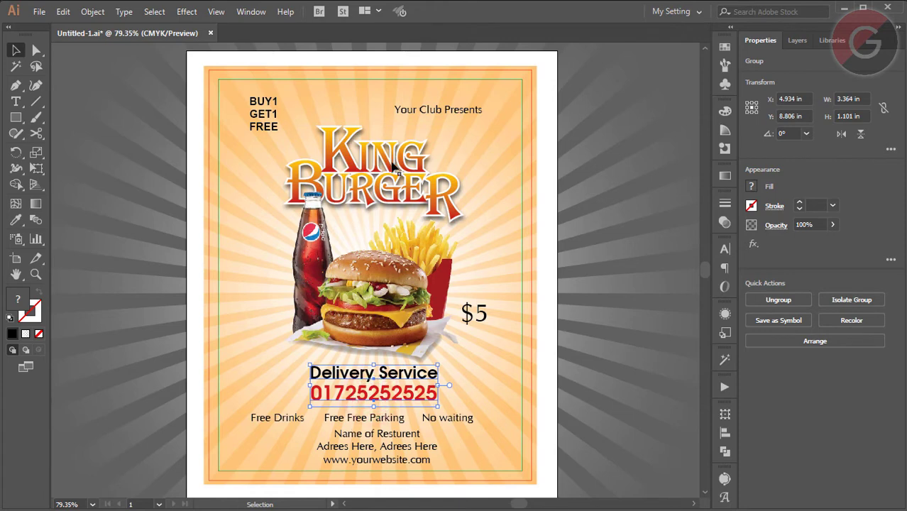
pyautogui.hotkey('ctrl', 'shift', 'a')
pyautogui.scroll(-3, 314, 391)
pyautogui.click(16, 101)
pyautogui.moveTo(330, 369); pyautogui.dragTo(417, 367)
pyautogui.press('BackSpace')
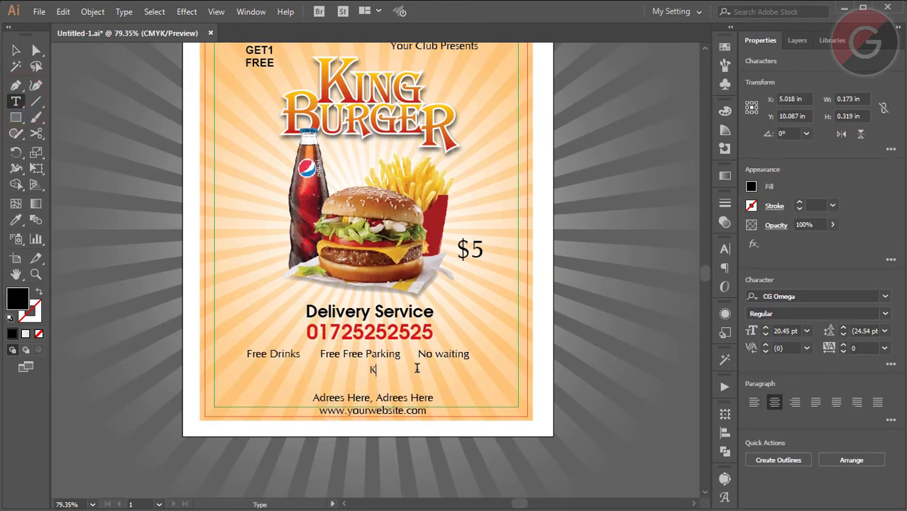
pyautogui.write('ING BURGER')
pyautogui.press('Escape')
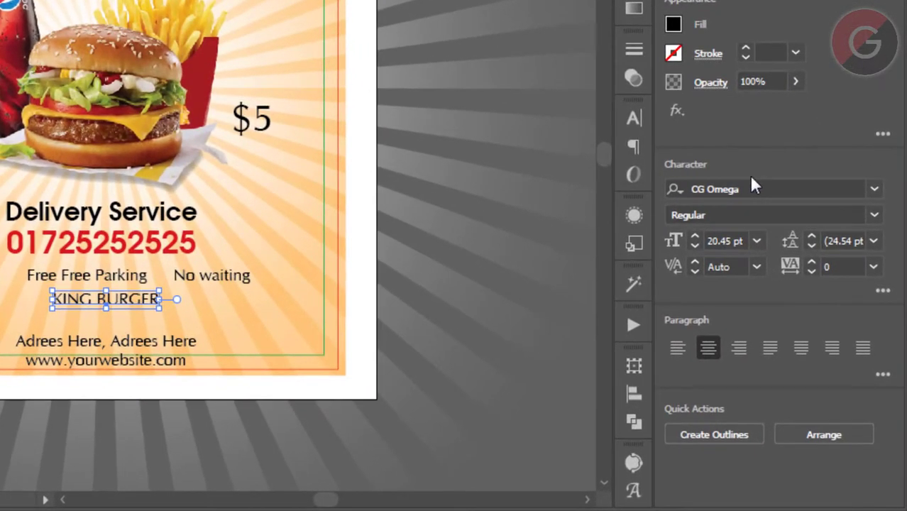
# Set KING BURGER in the AlgerianBasD font and enlarge it to about 31 pt.
pyautogui.click(806, 297)
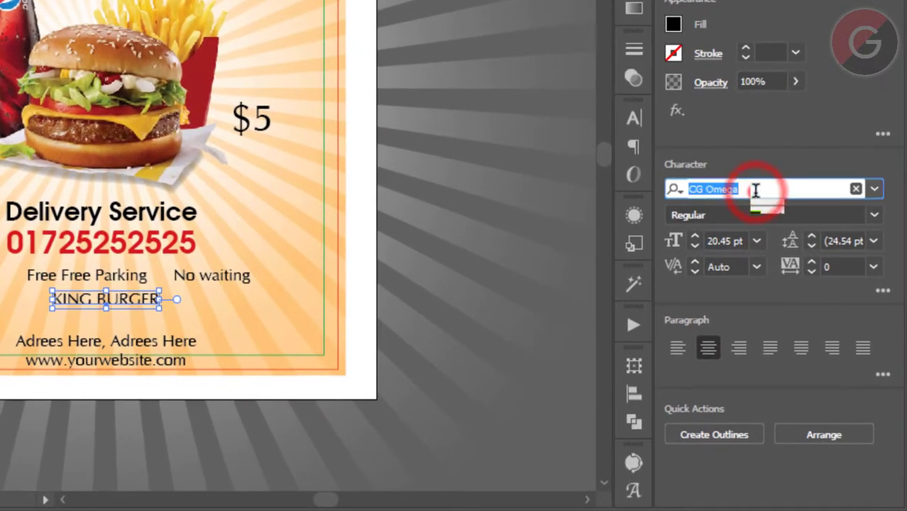
pyautogui.write('ALGE')
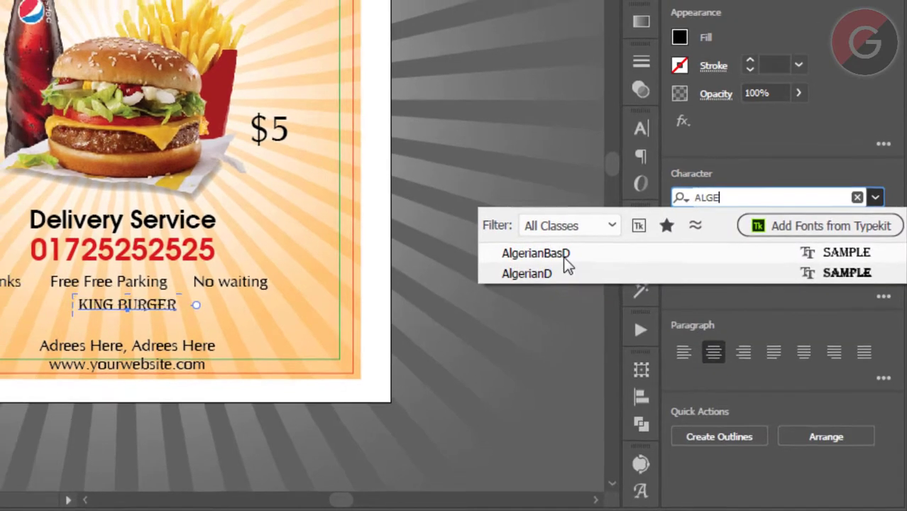
pyautogui.click(560, 248)
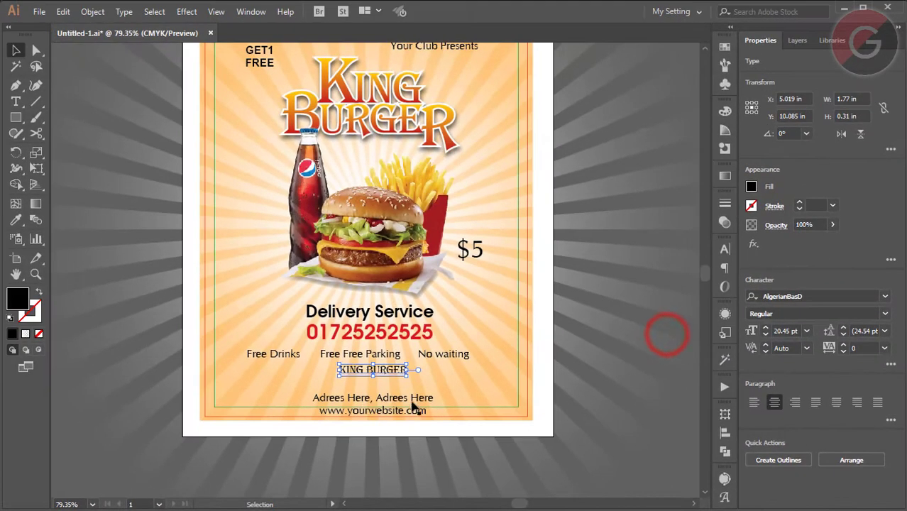
pyautogui.moveTo(410, 379); pyautogui.dragTo(440, 380)
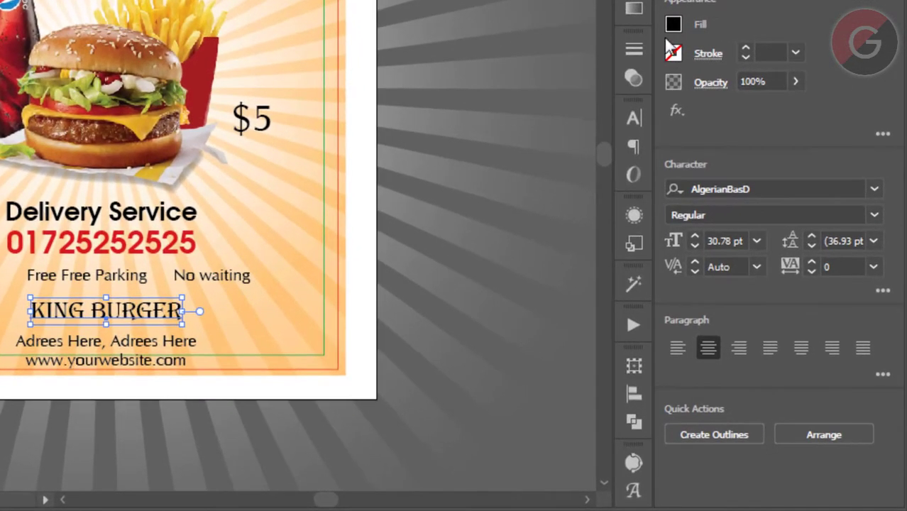
# Fill KING BURGER with CMYK red darkened to K 10.
pyautogui.click(674, 25)
pyautogui.click(549, 63)
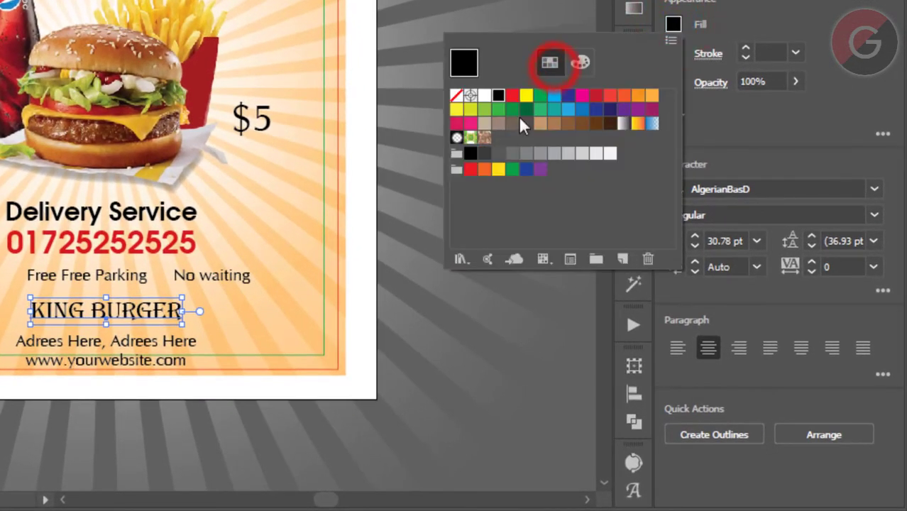
pyautogui.click(512, 96)
pyautogui.click(580, 64)
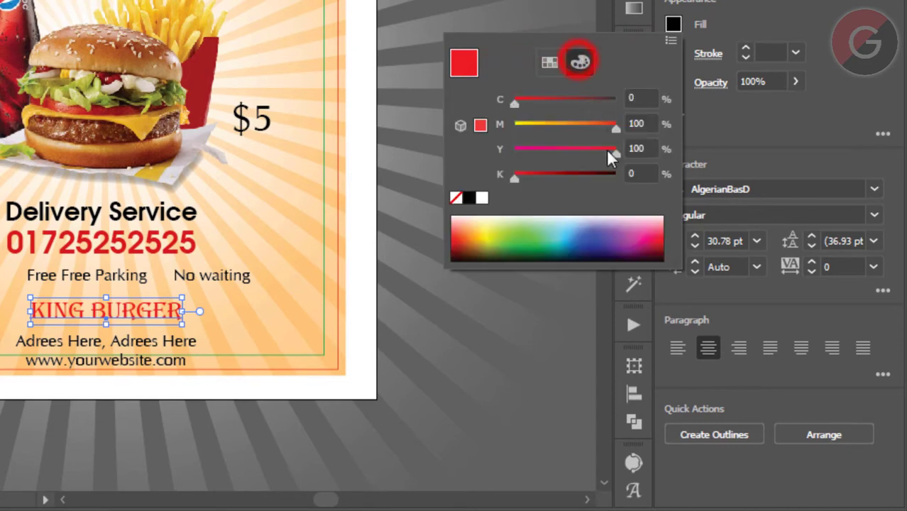
pyautogui.click(641, 174)
pyautogui.write('1')
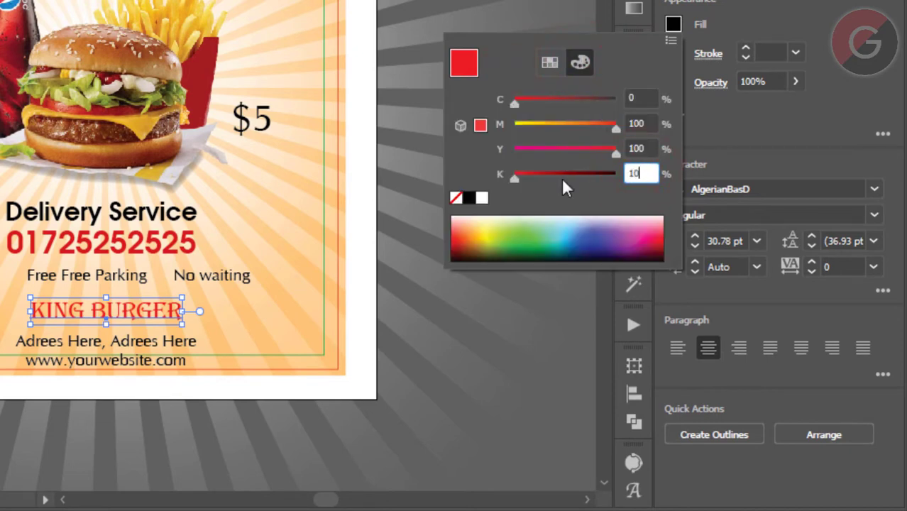
pyautogui.press('Return')
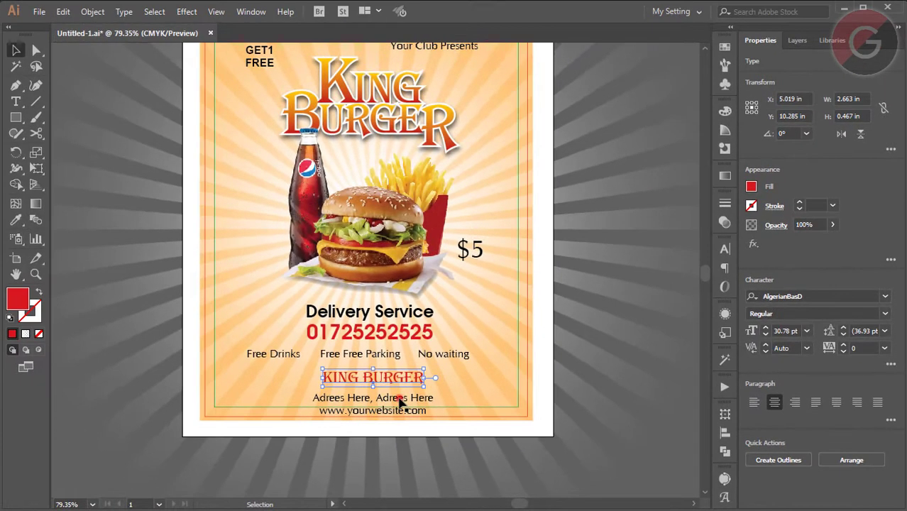
# Make the address and website lines 14 pt with 14 pt leading, grouped with KING BURGER.
pyautogui.click(399, 402)
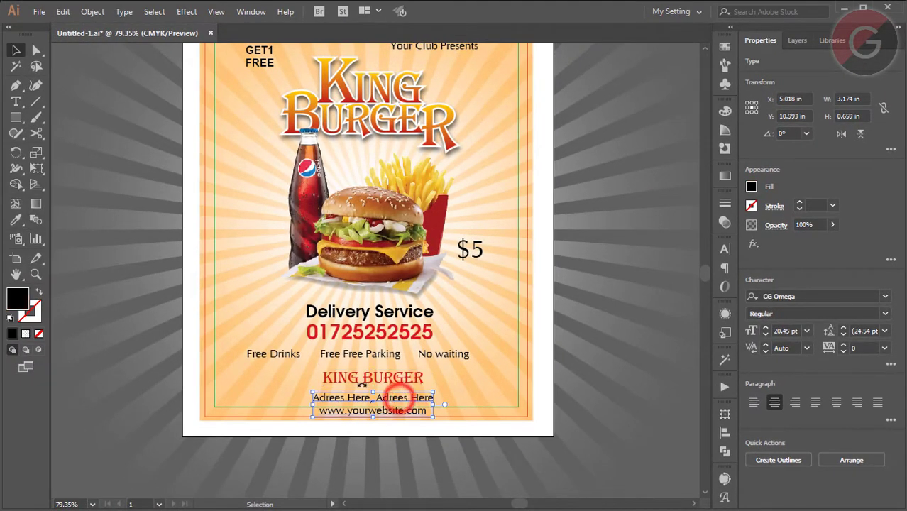
pyautogui.press('z')
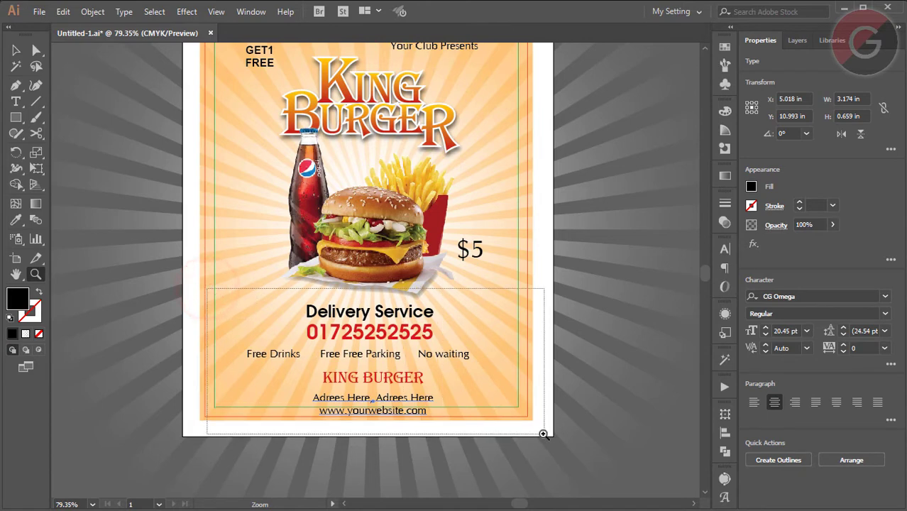
pyautogui.moveTo(207, 288); pyautogui.dragTo(543, 431)
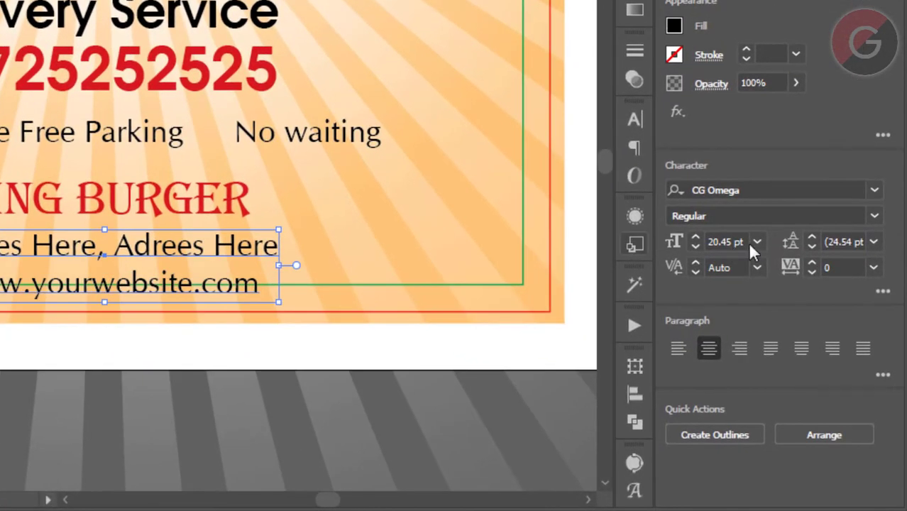
pyautogui.click(783, 329)
pyautogui.press('Return')
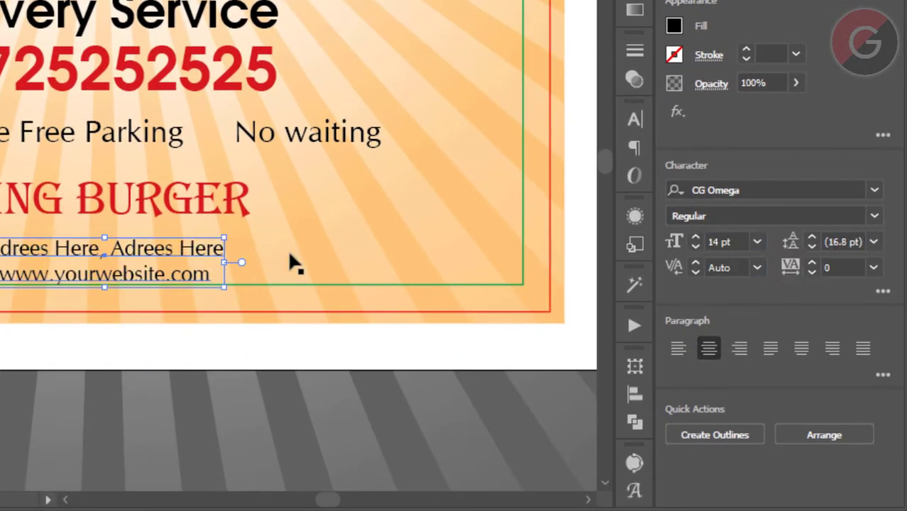
pyautogui.click(810, 245)
pyautogui.click(810, 245)
pyautogui.click(810, 245)
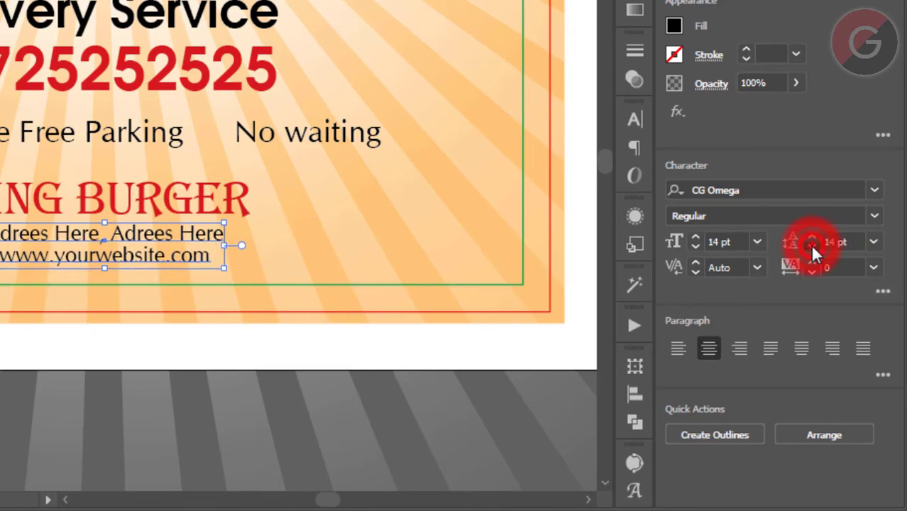
pyautogui.click(810, 245)
pyautogui.click(812, 238)
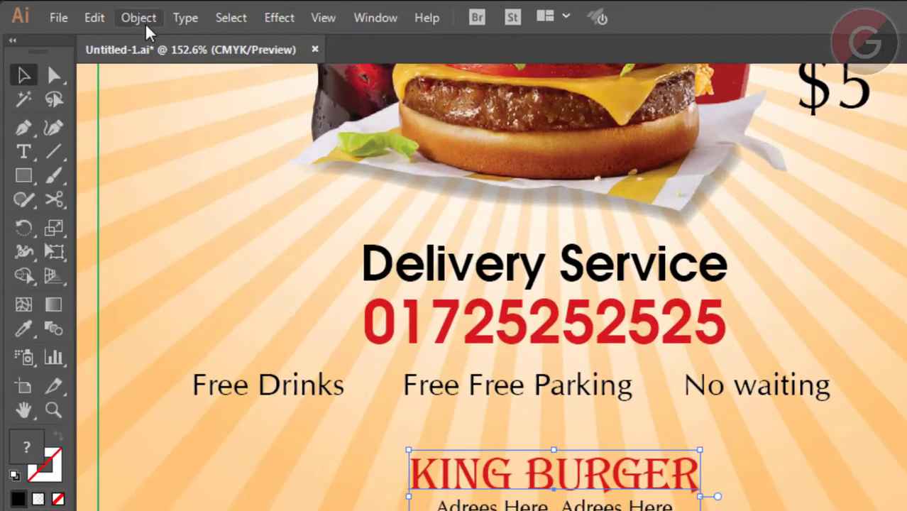
pyautogui.click(145, 27)
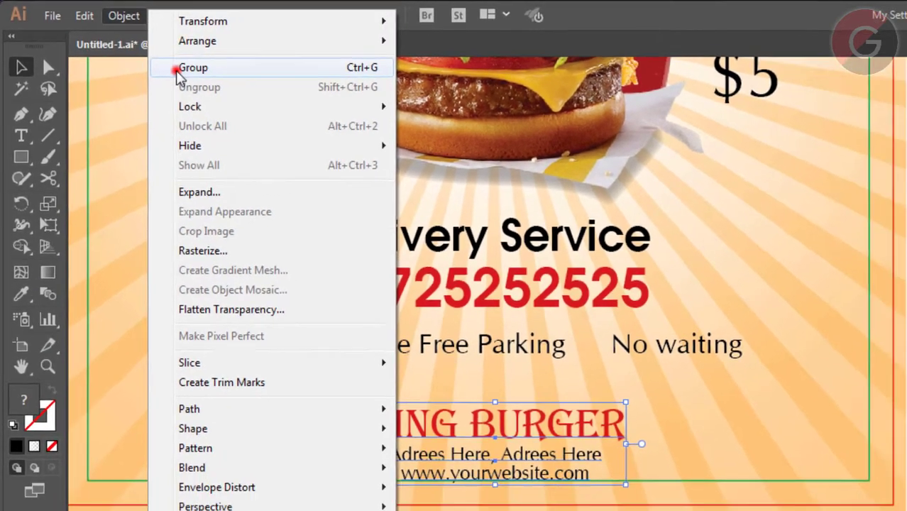
pyautogui.click(177, 67)
# Delete the duplicate 'Free' so the middle perk reads Free Parking.
pyautogui.press('t')
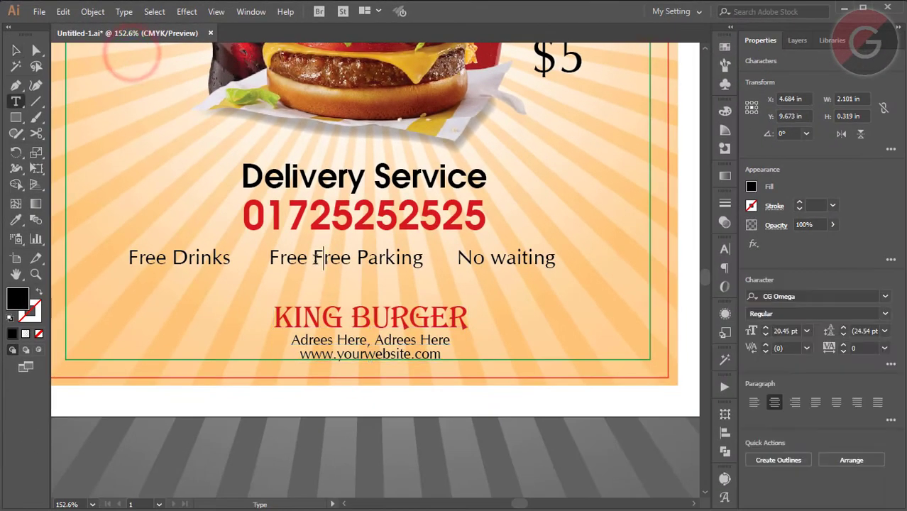
pyautogui.doubleClick(291, 258)
pyautogui.press('BackSpace')
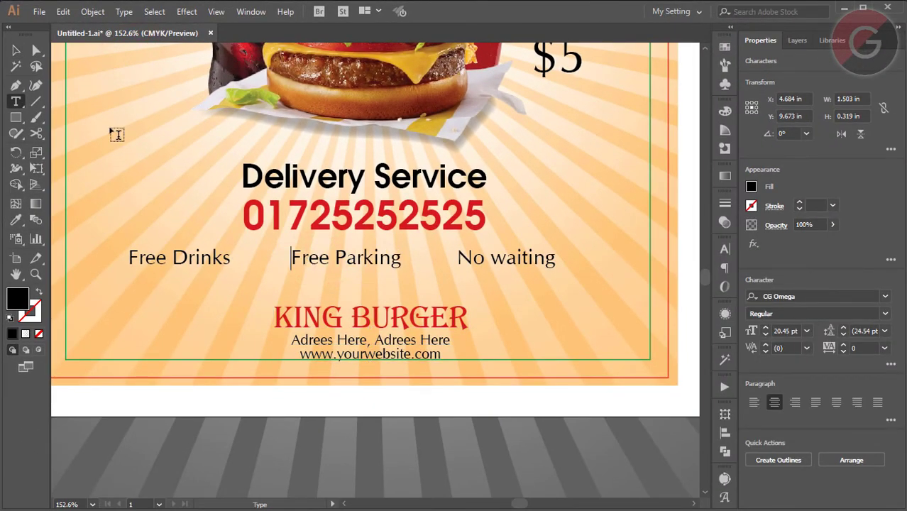
pyautogui.moveTo(102, 148); pyautogui.dragTo(575, 296)
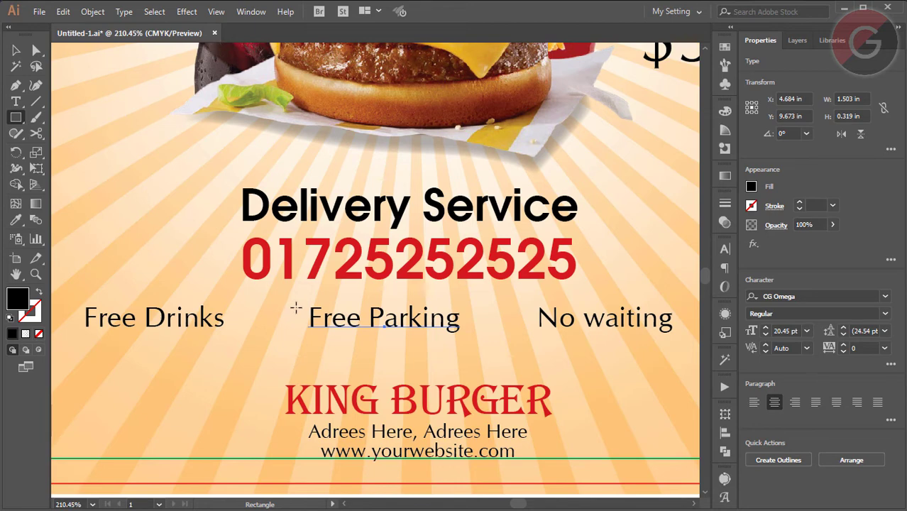
# Draw a thin red bar just left of Free Parking and make it slightly taller.
pyautogui.moveTo(296, 307); pyautogui.dragTo(301, 328)
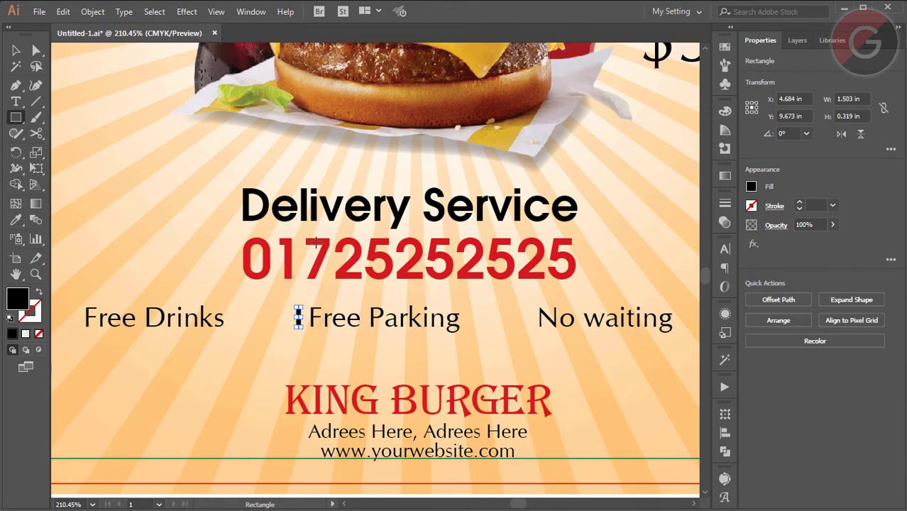
pyautogui.press('v')
pyautogui.click(751, 187)
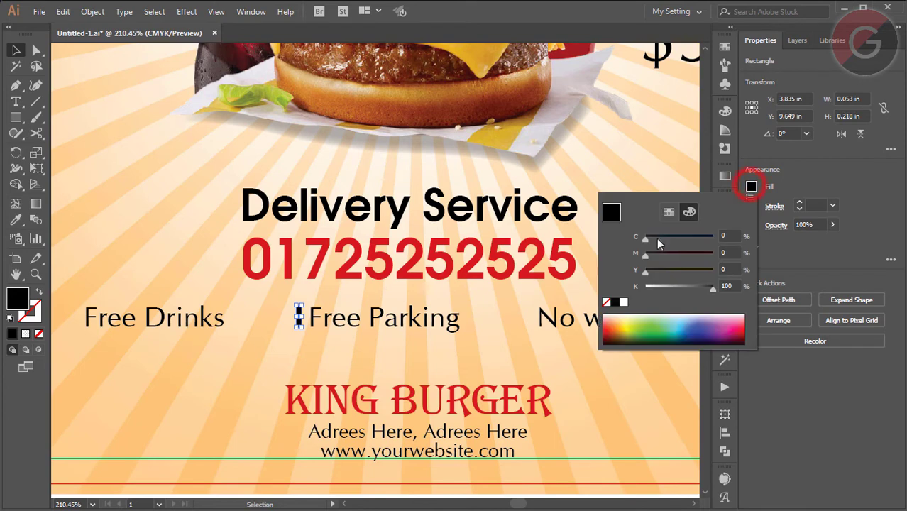
pyautogui.click(668, 211)
pyautogui.click(644, 235)
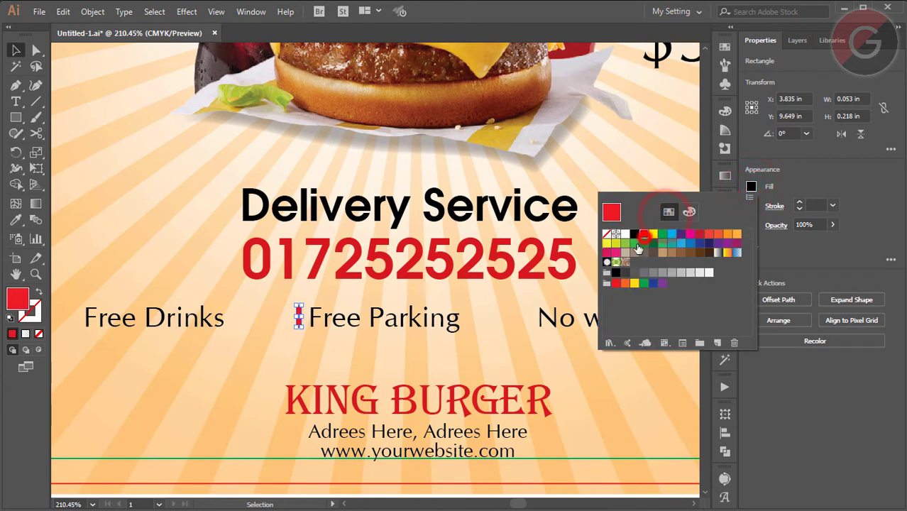
pyautogui.click(298, 317)
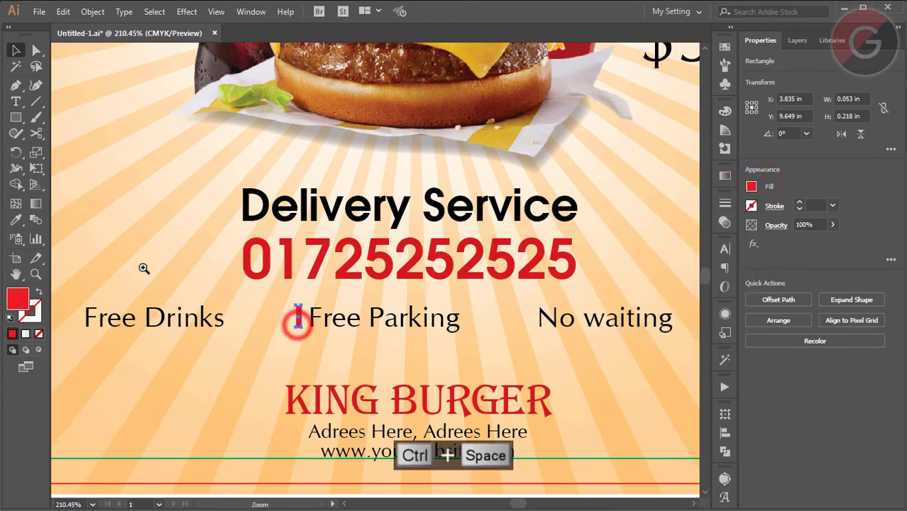
pyautogui.moveTo(167, 278); pyautogui.dragTo(558, 363)
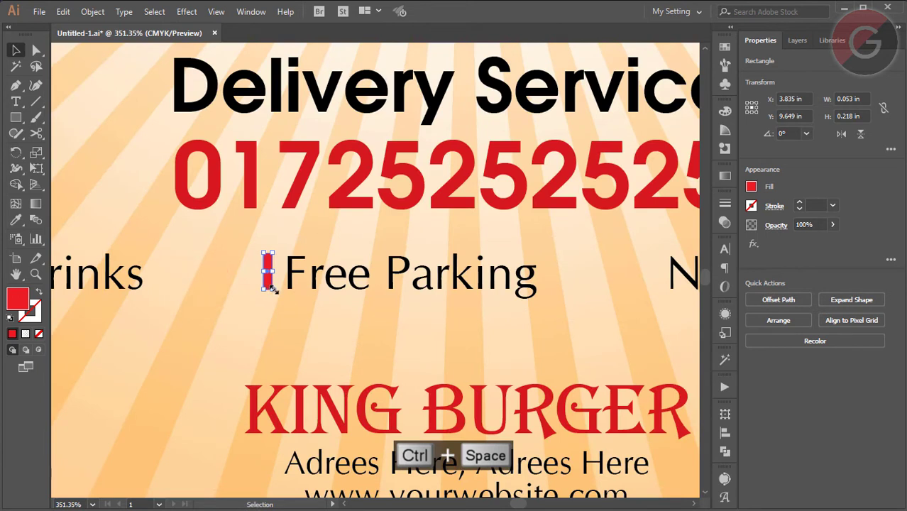
pyautogui.moveTo(272, 287); pyautogui.dragTo(274, 297)
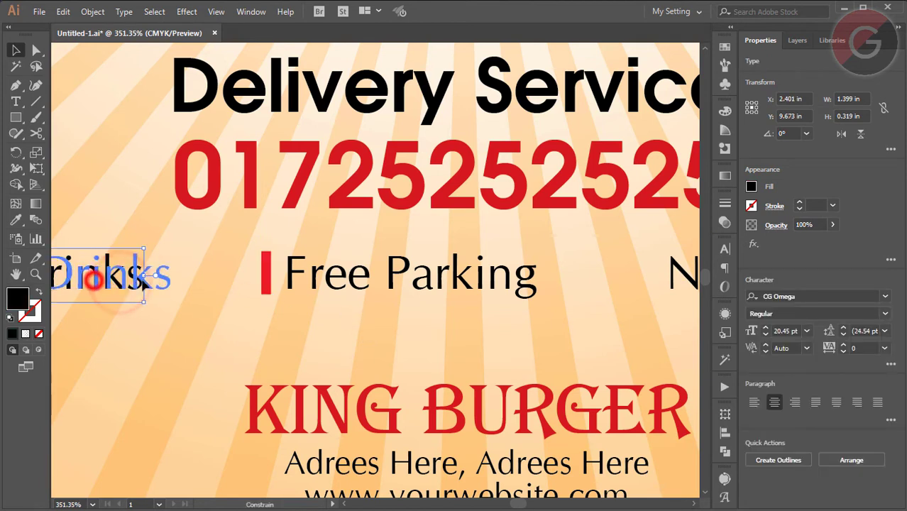
# Move Free Drinks and No waiting inward and copy the red bar after Free Parking.
pyautogui.moveTo(113, 284); pyautogui.dragTo(208, 284)
pyautogui.click(305, 295)
pyautogui.moveTo(305, 295); pyautogui.dragTo(309, 294)
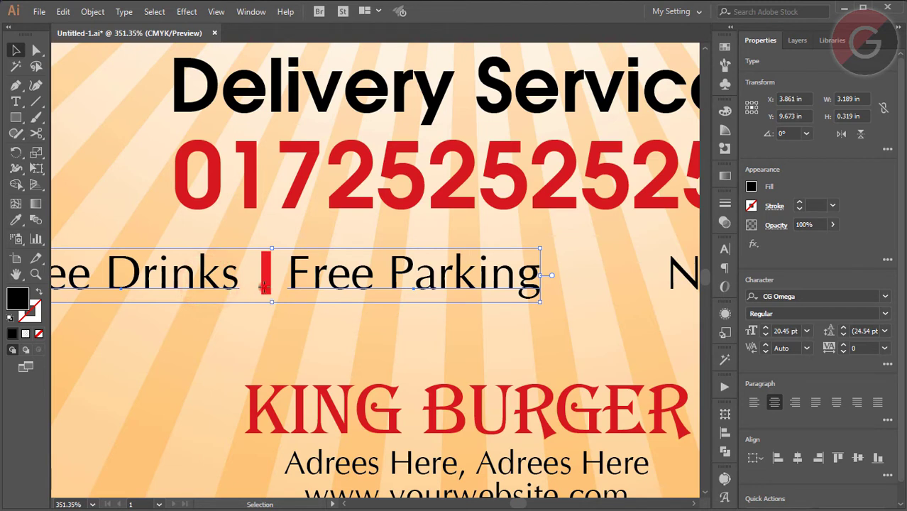
pyautogui.click(266, 278)
pyautogui.moveTo(266, 278); pyautogui.dragTo(563, 295)
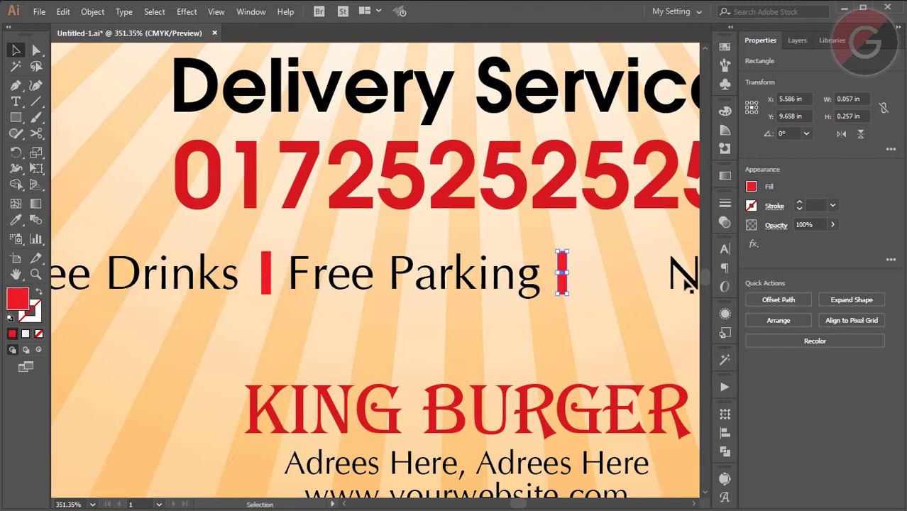
pyautogui.moveTo(683, 275)
pyautogui.mouseDown()
pyautogui.moveTo(605, 278)
pyautogui.moveTo(589, 288)
pyautogui.mouseUp()
# Distribute the perks text and red bars with even horizontal spacing.
pyautogui.click(498, 284)
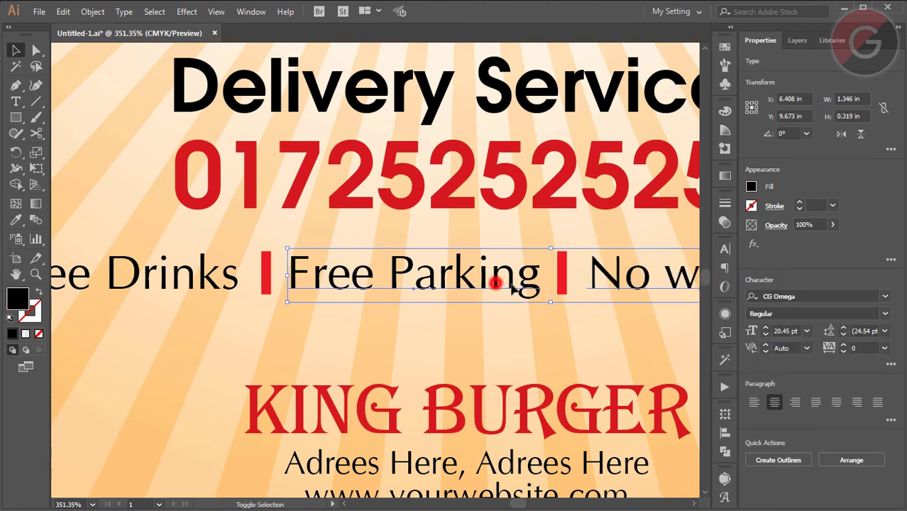
pyautogui.click(562, 284)
pyautogui.keyDown('shift'); pyautogui.click(177, 291); pyautogui.keyUp('shift')
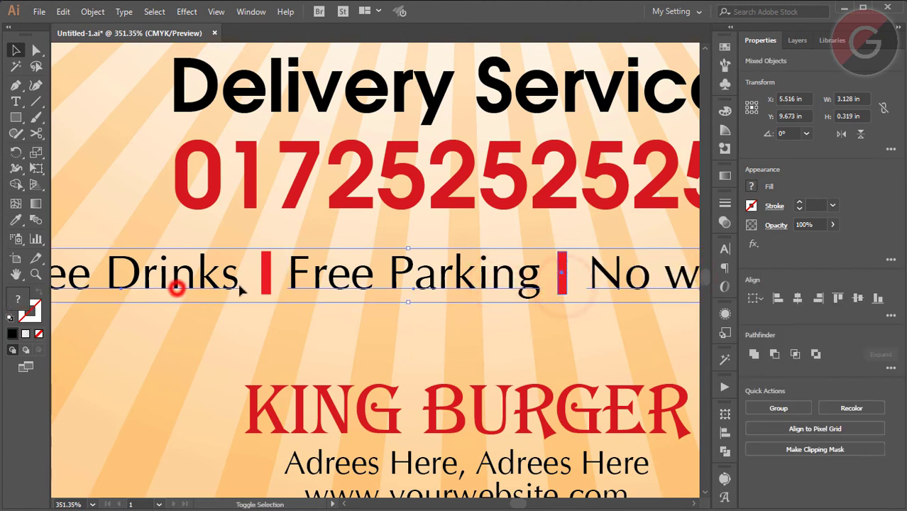
pyautogui.keyDown('shift'); pyautogui.click(267, 280); pyautogui.keyUp('shift')
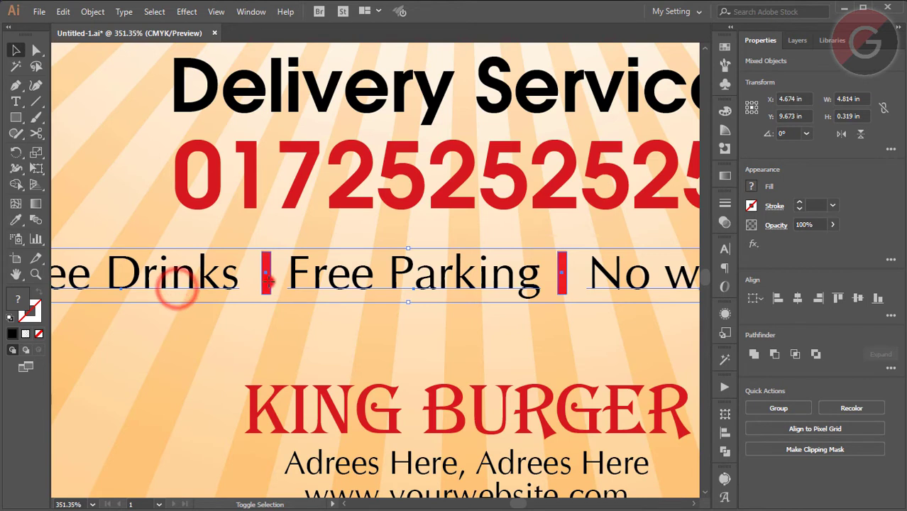
pyautogui.click(891, 317)
pyautogui.click(778, 426)
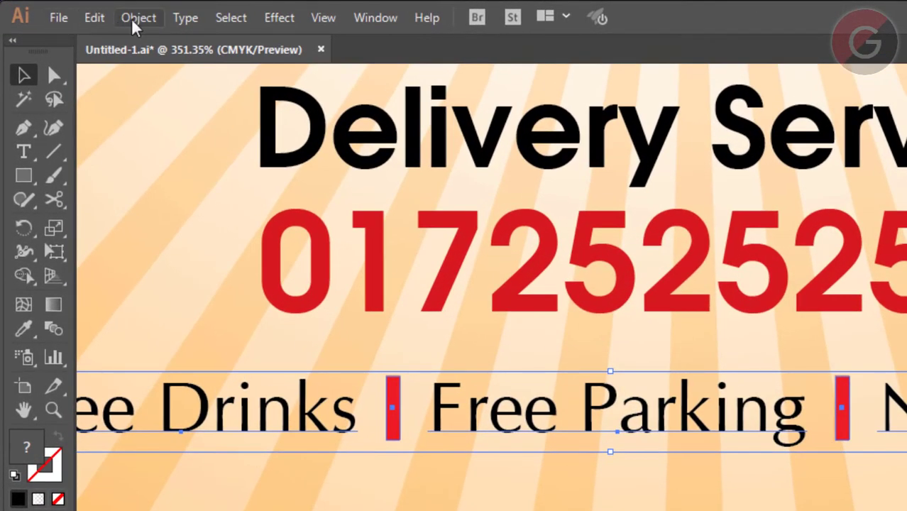
# Group the perks text and red bars and fit the whole artboard in the window.
pyautogui.click(136, 20)
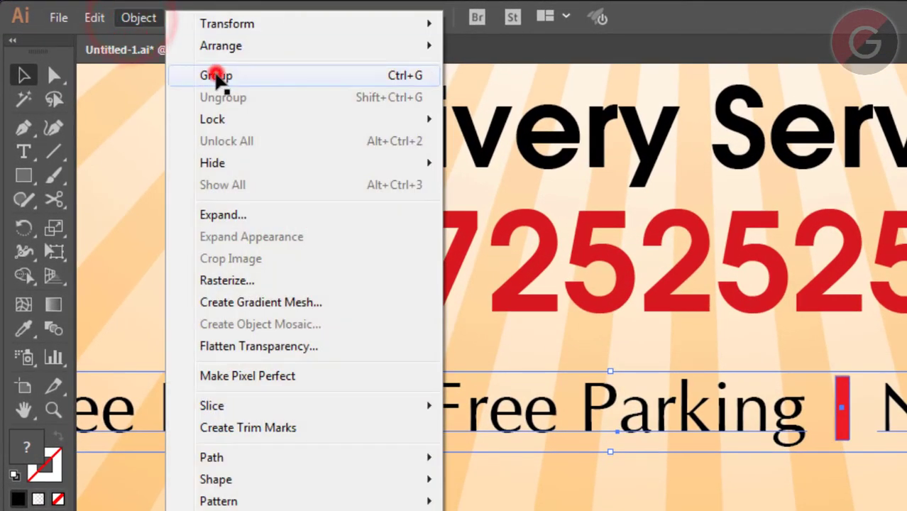
pyautogui.click(220, 81)
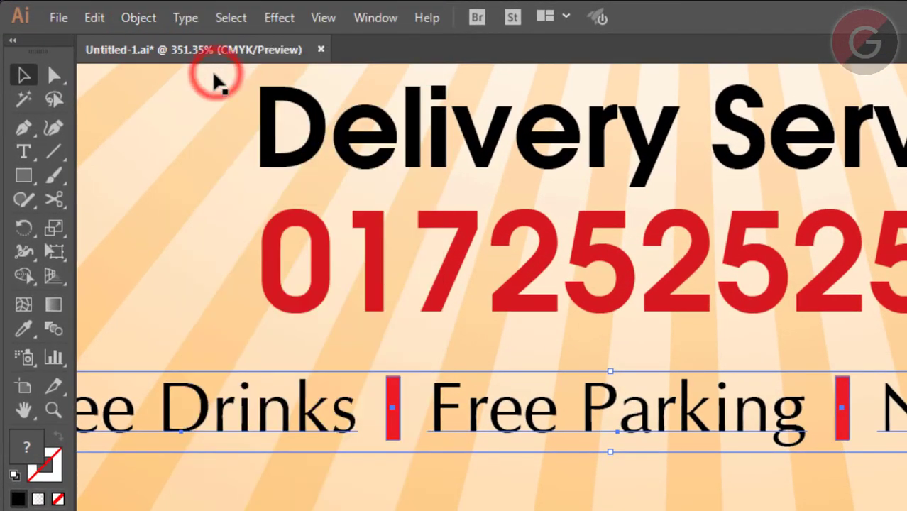
pyautogui.click(331, 27)
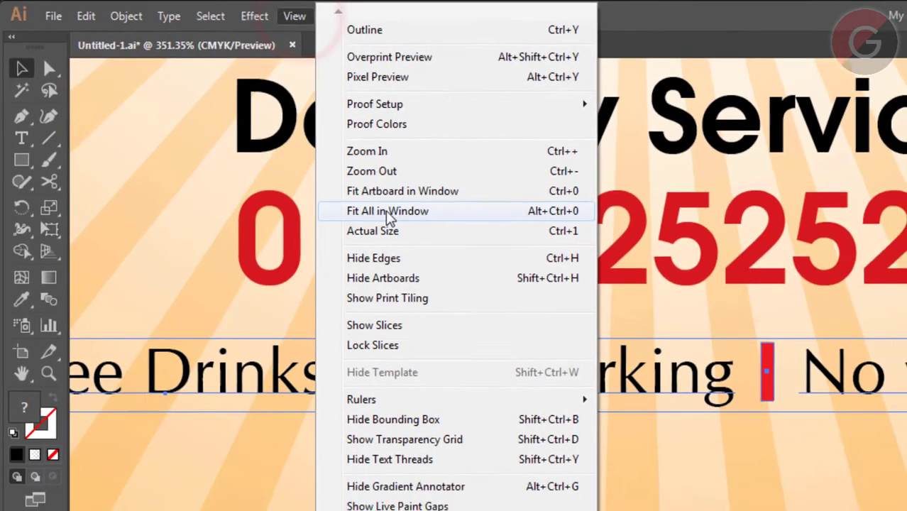
pyautogui.click(288, 157)
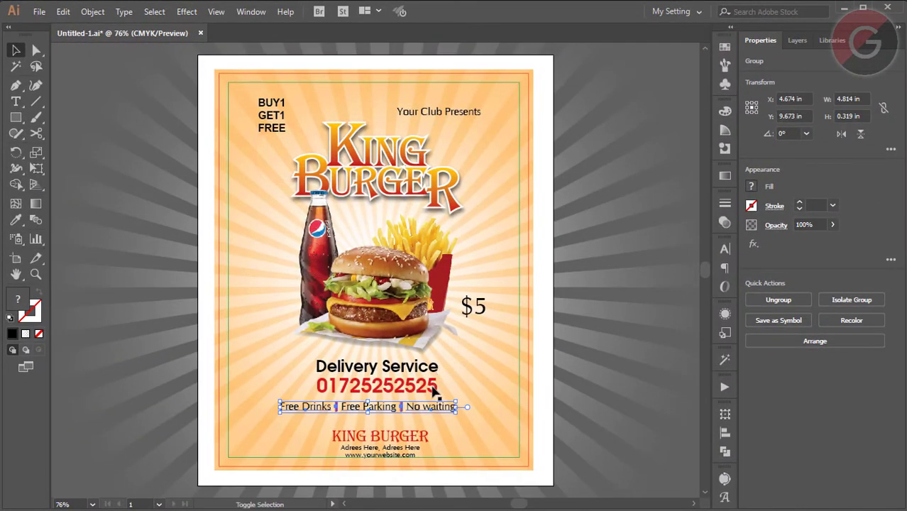
# Centre the perks line with Delivery Service and phone number, nudging it slightly lower.
pyautogui.keyDown('shift'); pyautogui.click(428, 389); pyautogui.keyUp('shift')
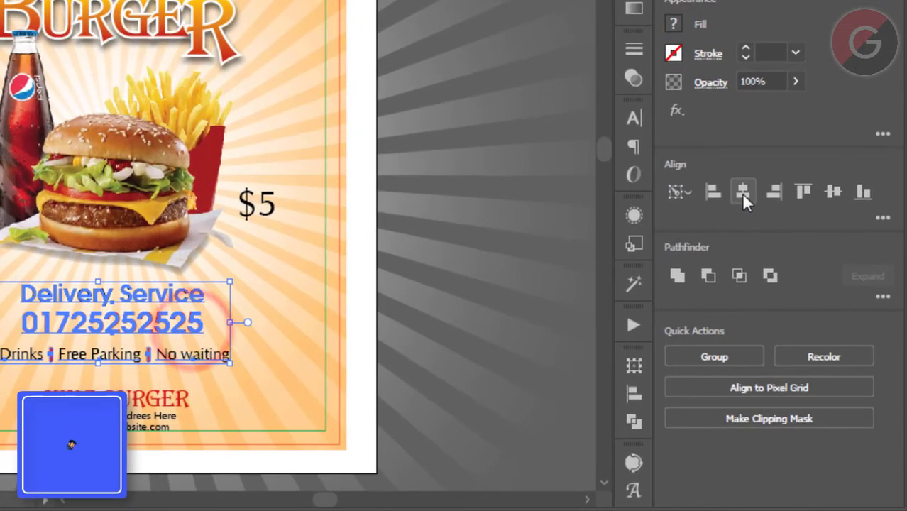
pyautogui.click(744, 191)
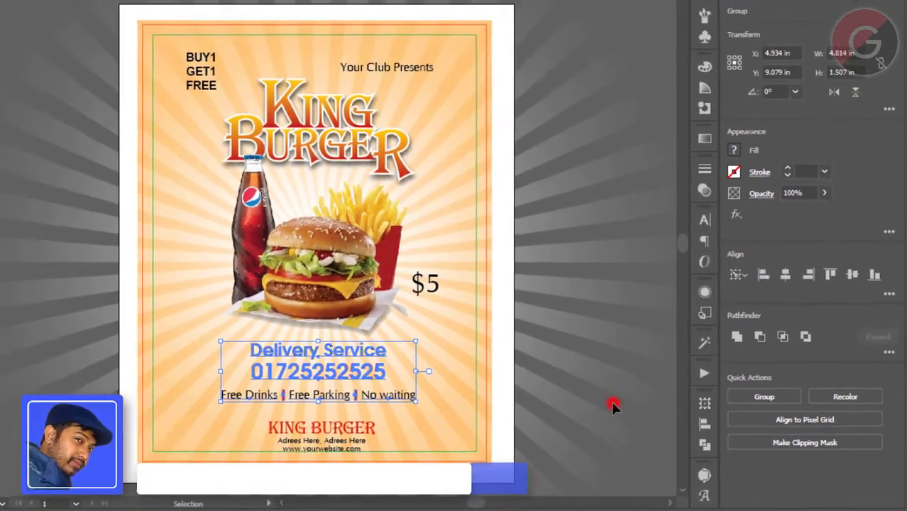
pyautogui.click(642, 416)
pyautogui.moveTo(450, 406); pyautogui.dragTo(449, 414)
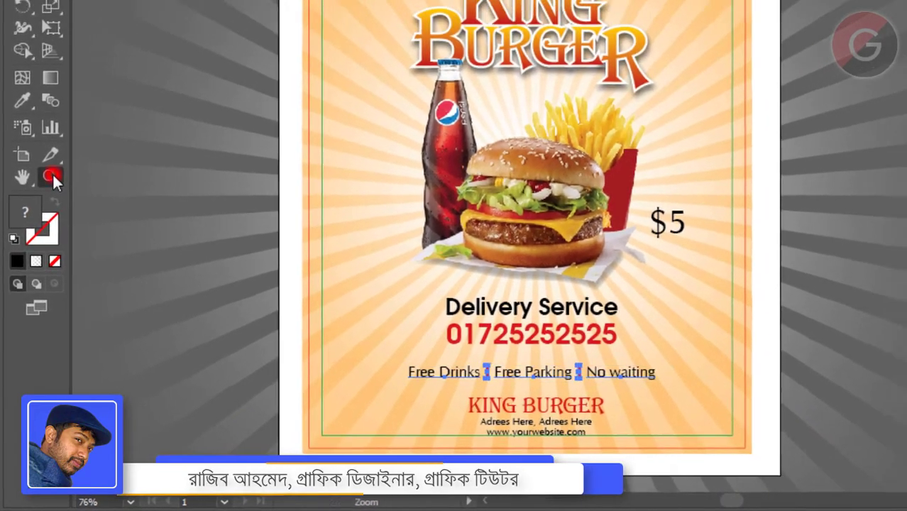
pyautogui.click(35, 274)
pyautogui.moveTo(241, 323); pyautogui.dragTo(507, 456)
# Draw a thin rectangle bar spanning the width just above the perks line.
pyautogui.click(19, 119)
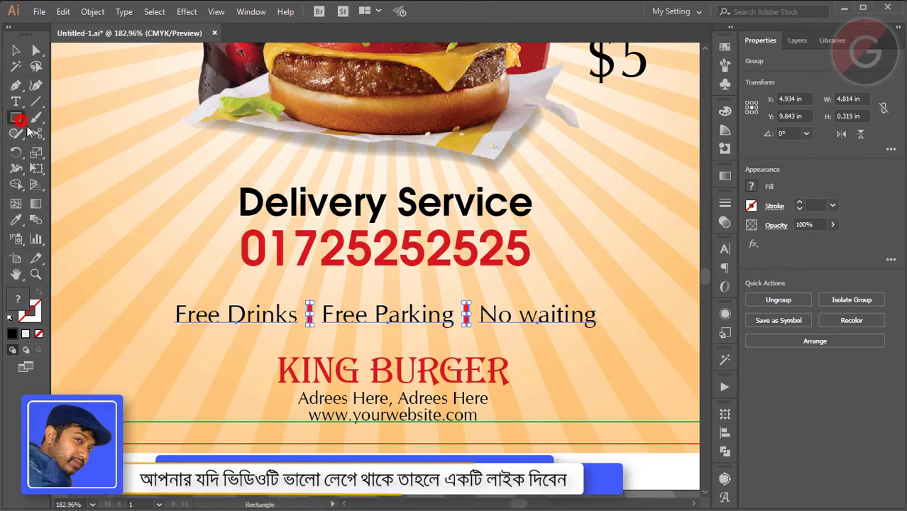
pyautogui.moveTo(174, 286); pyautogui.dragTo(584, 288)
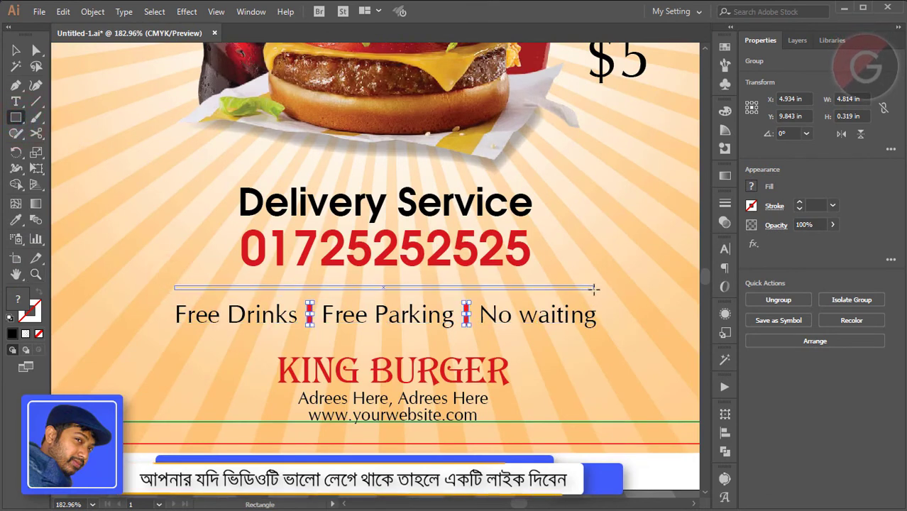
pyautogui.moveTo(597, 288); pyautogui.dragTo(596, 288)
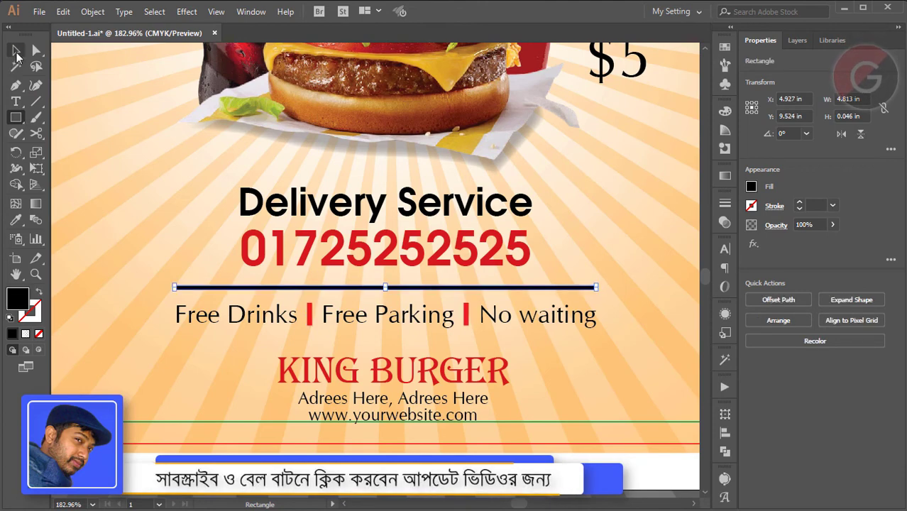
pyautogui.click(16, 50)
pyautogui.moveTo(162, 186); pyautogui.dragTo(622, 355)
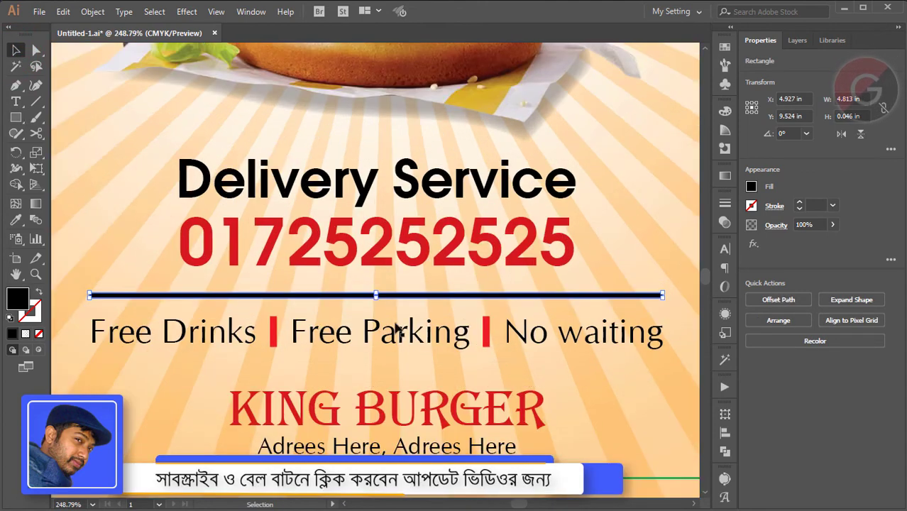
pyautogui.moveTo(376, 293); pyautogui.dragTo(376, 295)
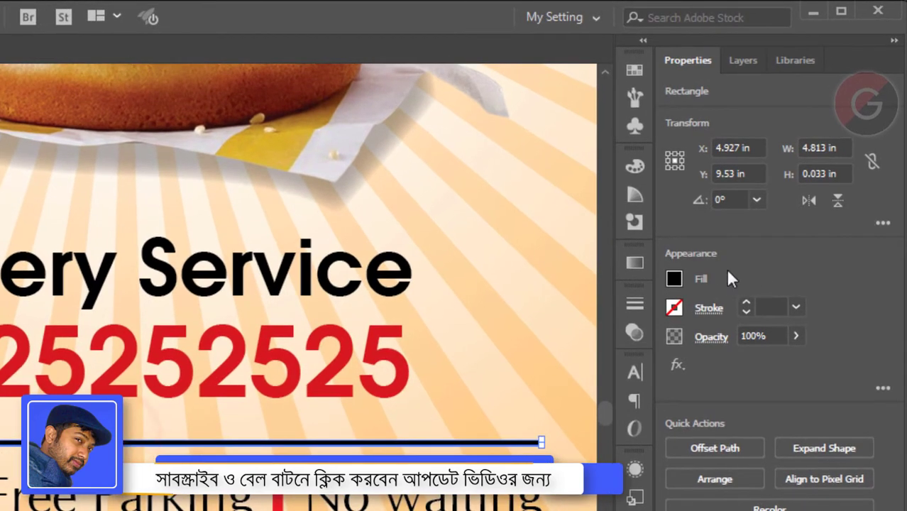
# Give the bar a K=2% light grey fill and Multiply blending mode.
pyautogui.click(675, 278)
pyautogui.click(581, 317)
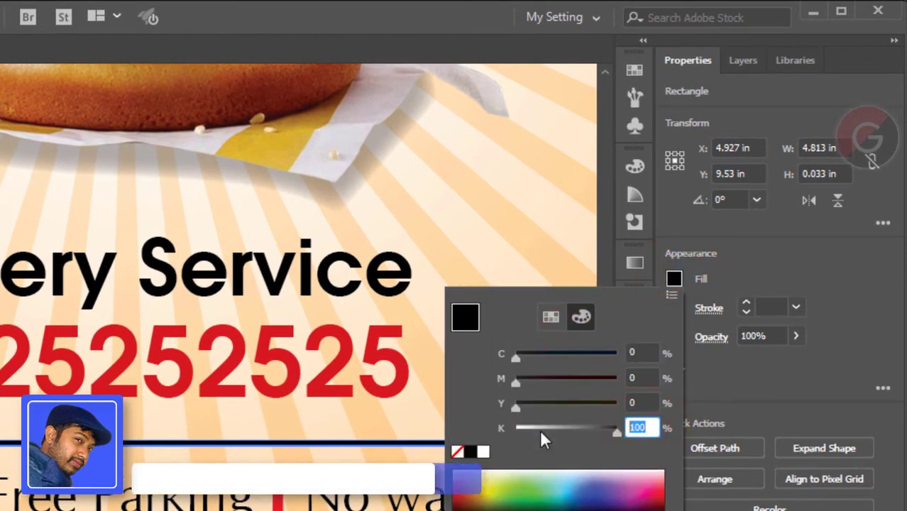
pyautogui.write('20')
pyautogui.press('Return')
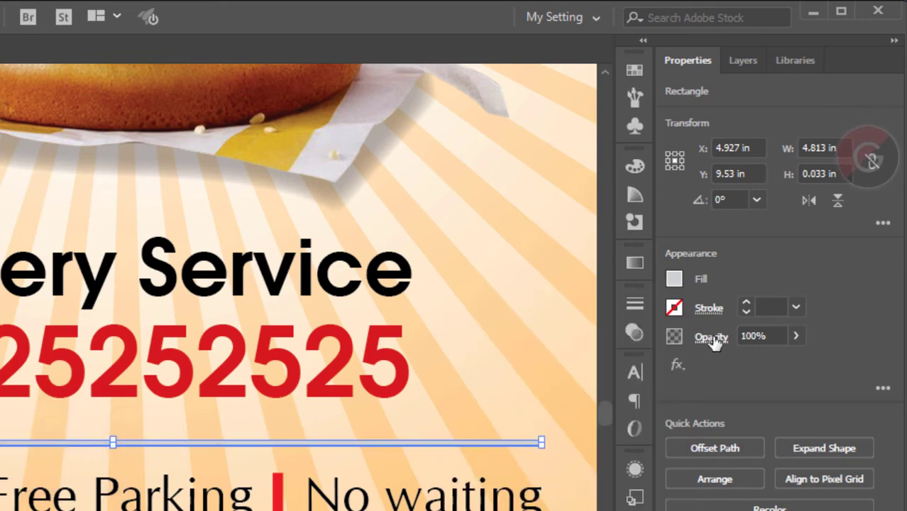
pyautogui.click(709, 337)
pyautogui.click(558, 368)
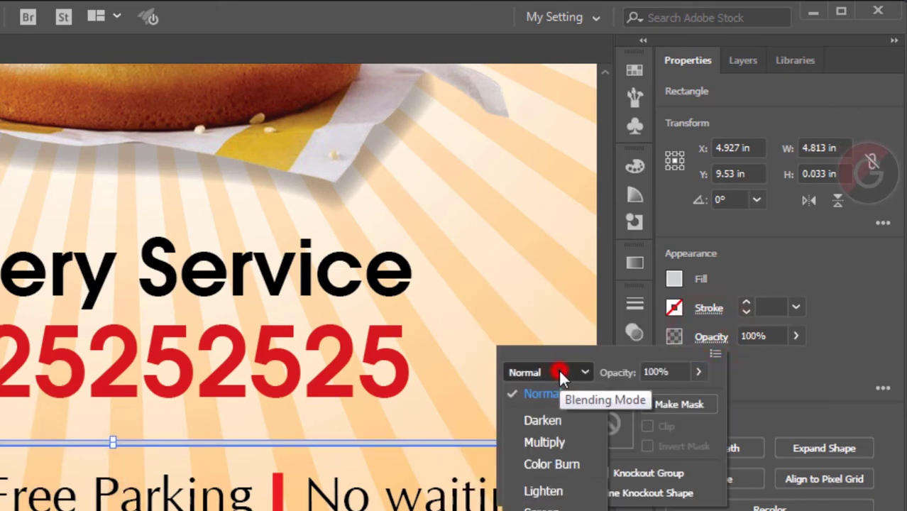
pyautogui.click(560, 442)
pyautogui.click(538, 303)
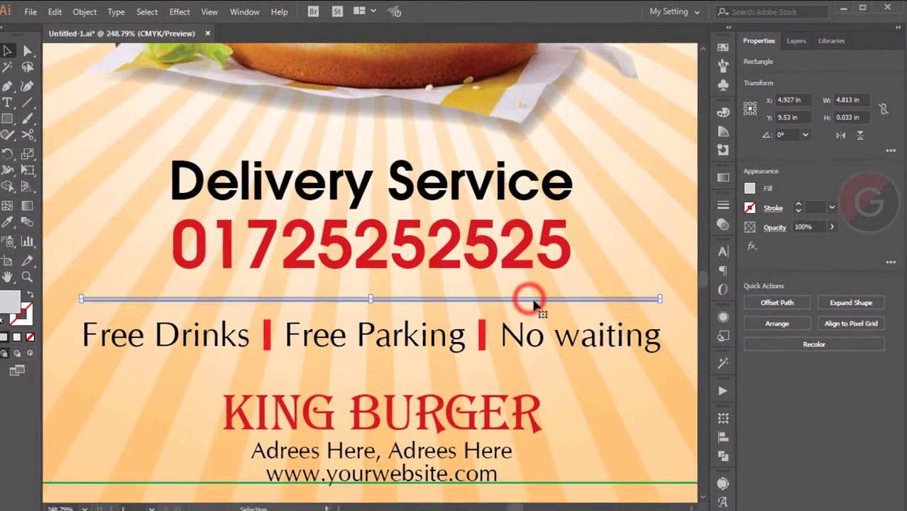
# Duplicate the grey rule below the perks line and select both rules with the text.
pyautogui.moveTo(537, 303); pyautogui.dragTo(546, 365)
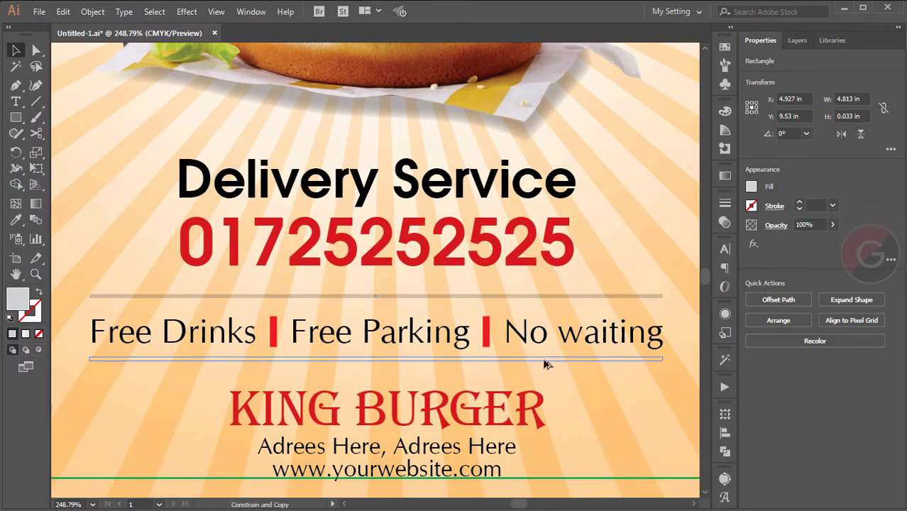
pyautogui.click(559, 297)
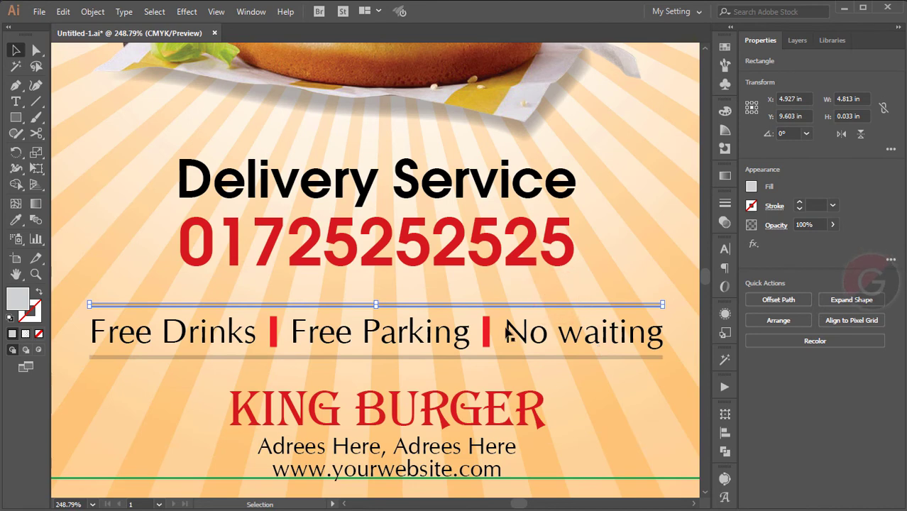
pyautogui.keyDown('shift'); pyautogui.click(568, 333); pyautogui.keyUp('shift')
pyautogui.keyDown('shift'); pyautogui.click(523, 358); pyautogui.keyUp('shift')
# Group both grey rules with the perks line, then zoom out and center the whole flyer.
pyautogui.click(89, 11)
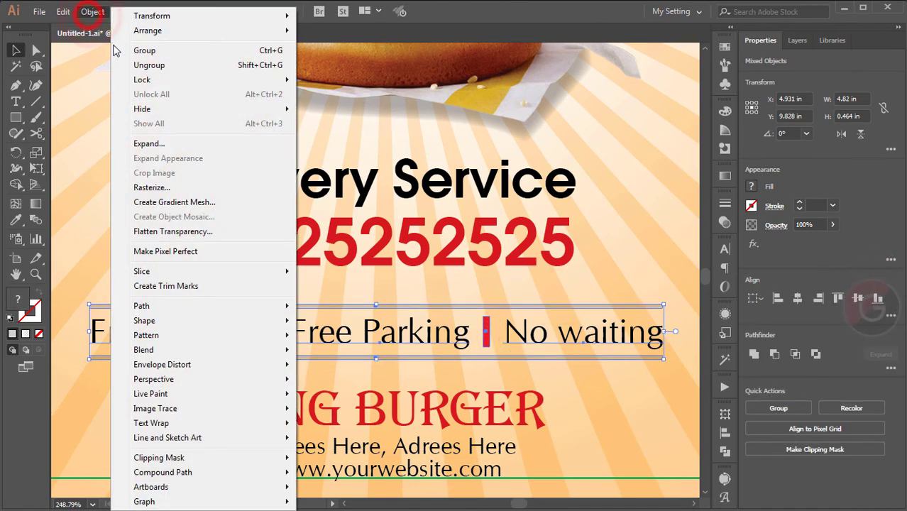
pyautogui.click(135, 50)
pyautogui.hotkey('ctrl', '-')
pyautogui.hotkey('ctrl', '-')
pyautogui.hotkey('ctrl', '-')
pyautogui.hotkey('ctrl', '-')
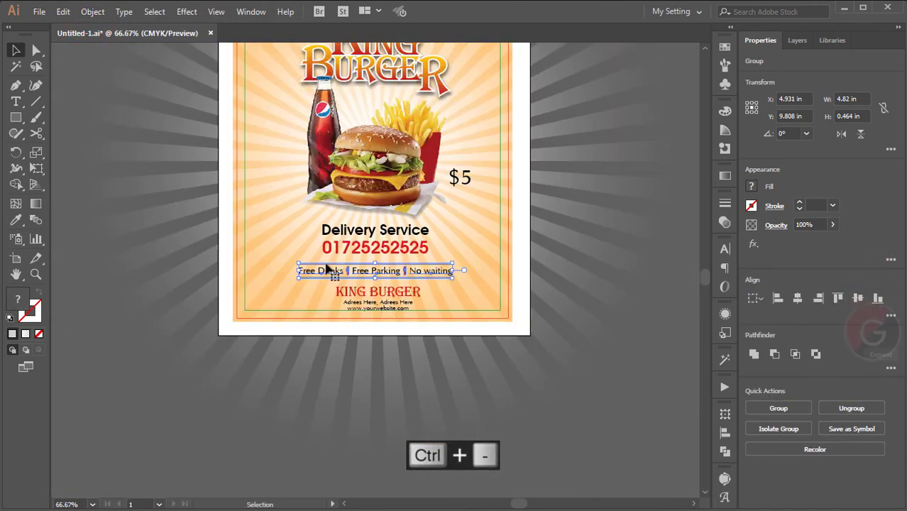
pyautogui.click(600, 414)
pyautogui.moveTo(374, 89); pyautogui.dragTo(380, 170)
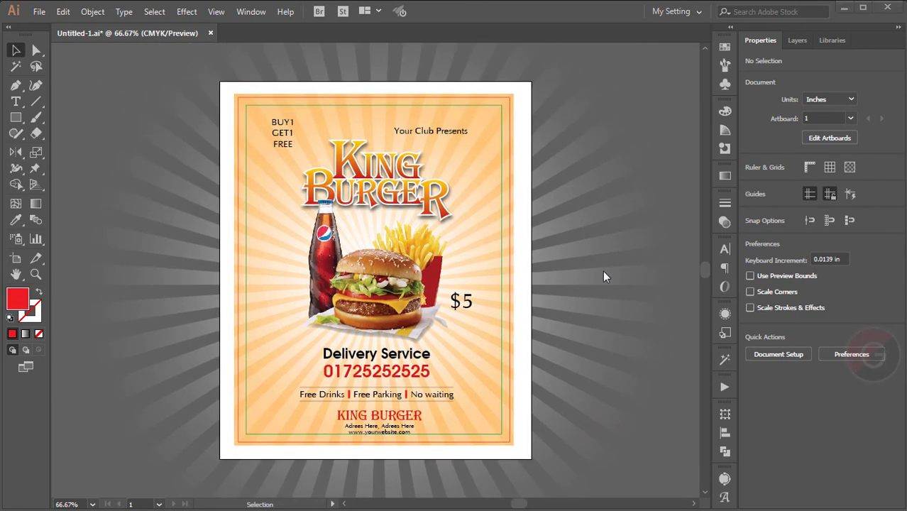